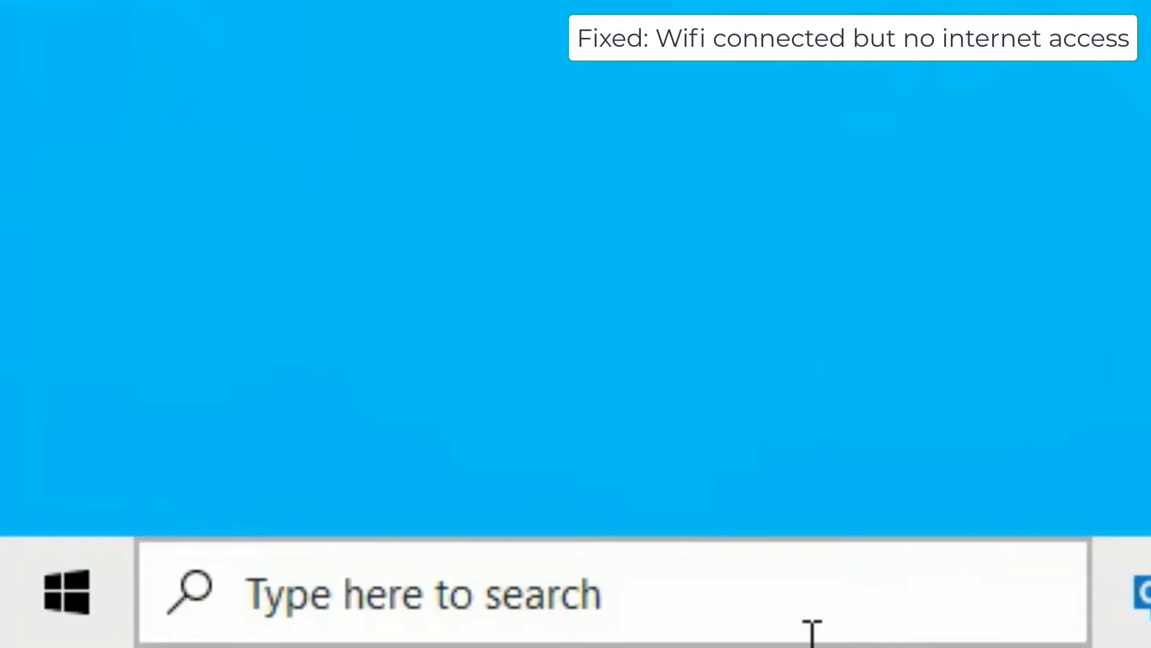
# Launch the Services console from Run with services.msc
pyautogui.click(812, 630)
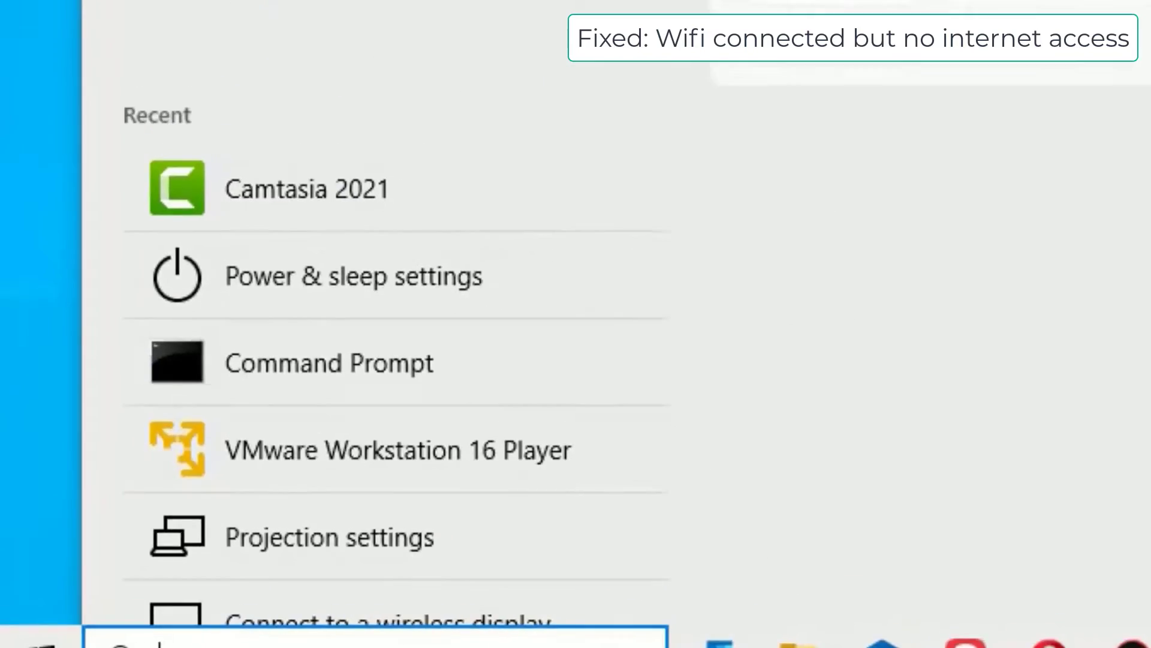
pyautogui.write('run')
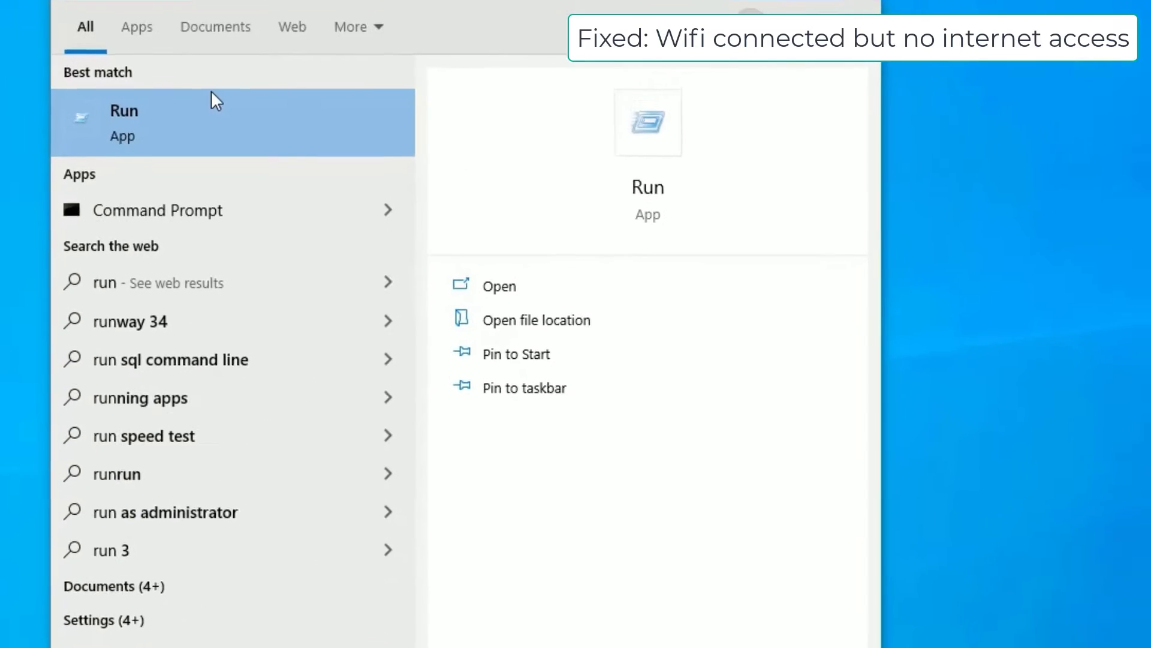
pyautogui.click(378, 144)
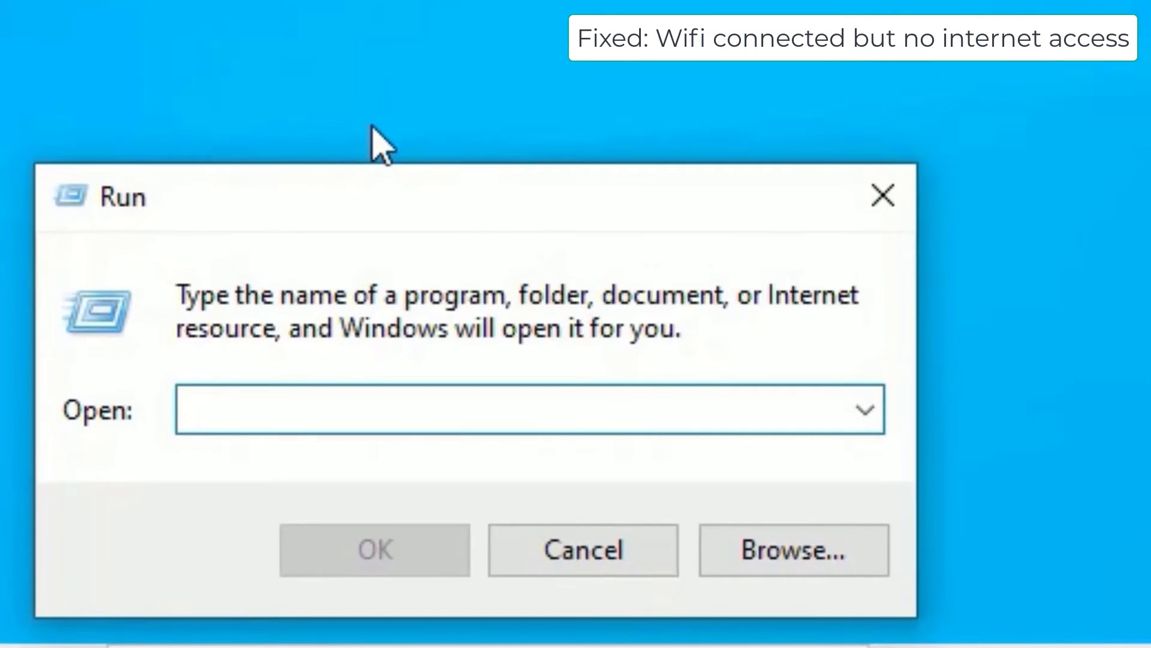
pyautogui.write('s')
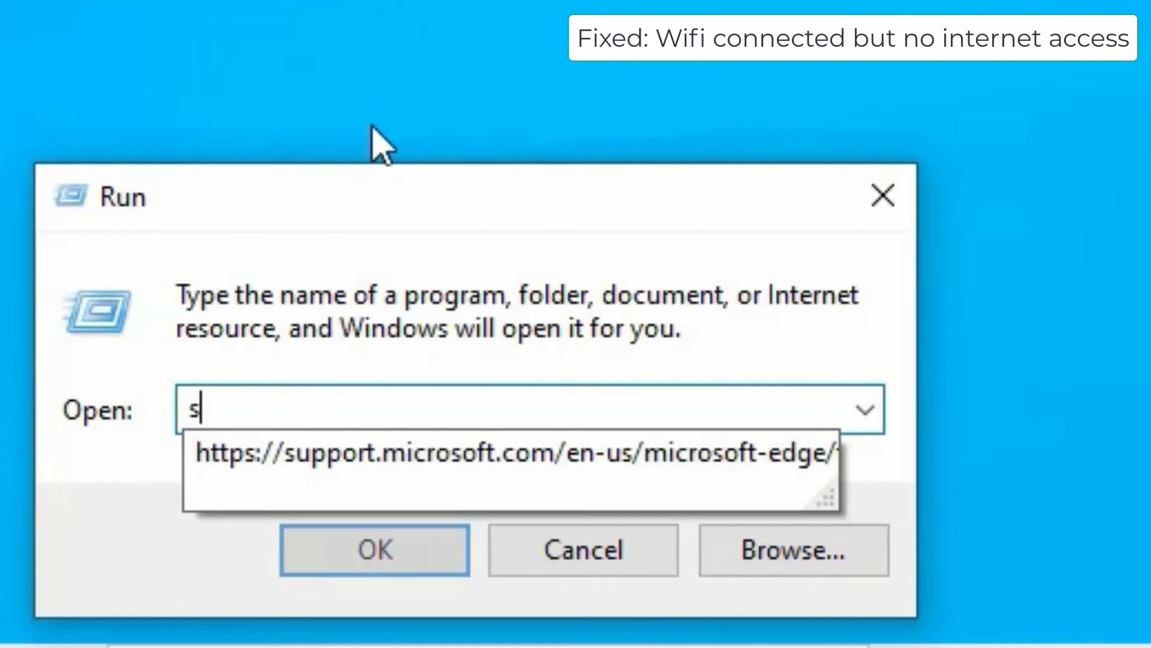
pyautogui.write('ervices')
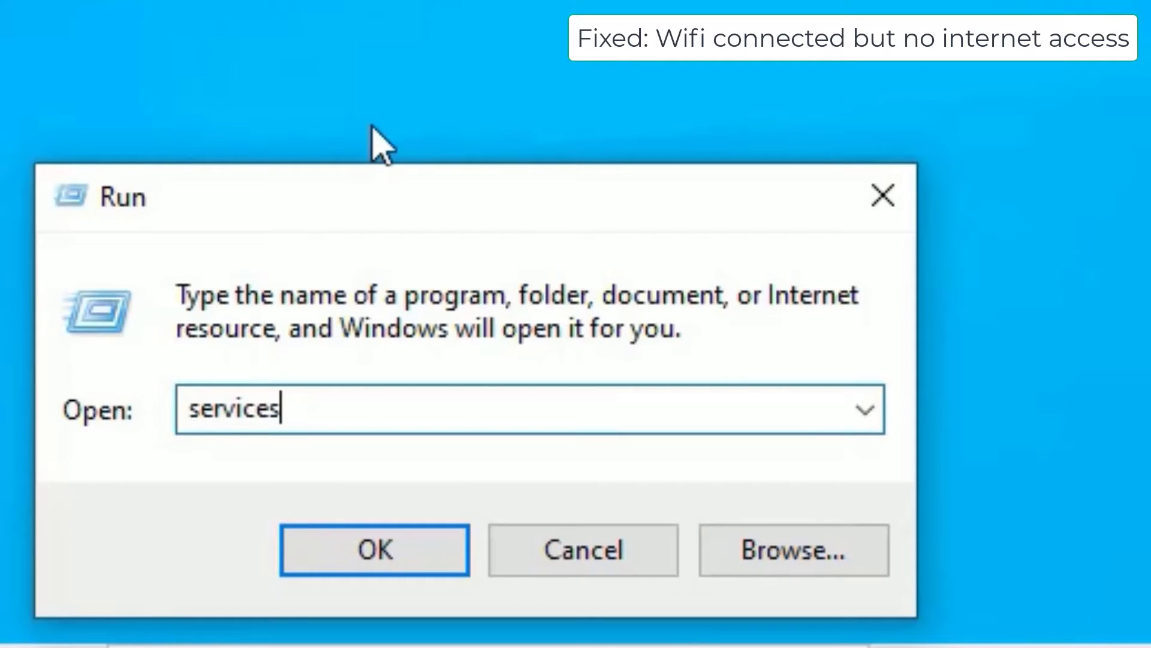
pyautogui.write('.msc')
pyautogui.press('Return')
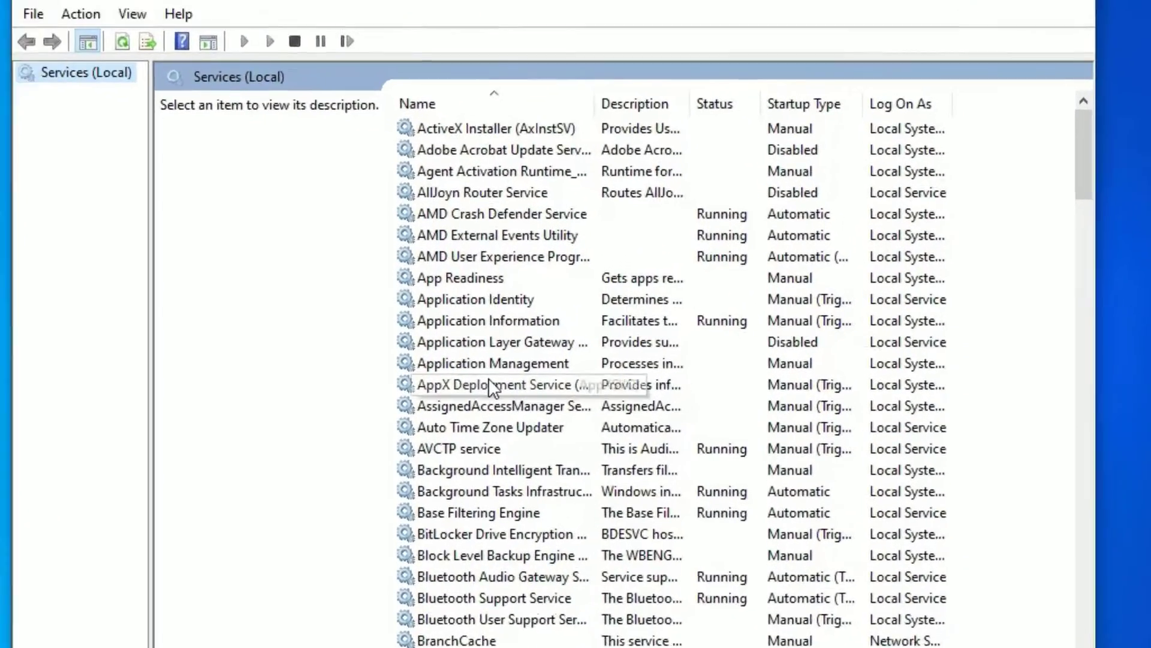
# Start the Wi-Fi Direct Services Connection Manager Service so it reads Running
pyautogui.click(581, 349)
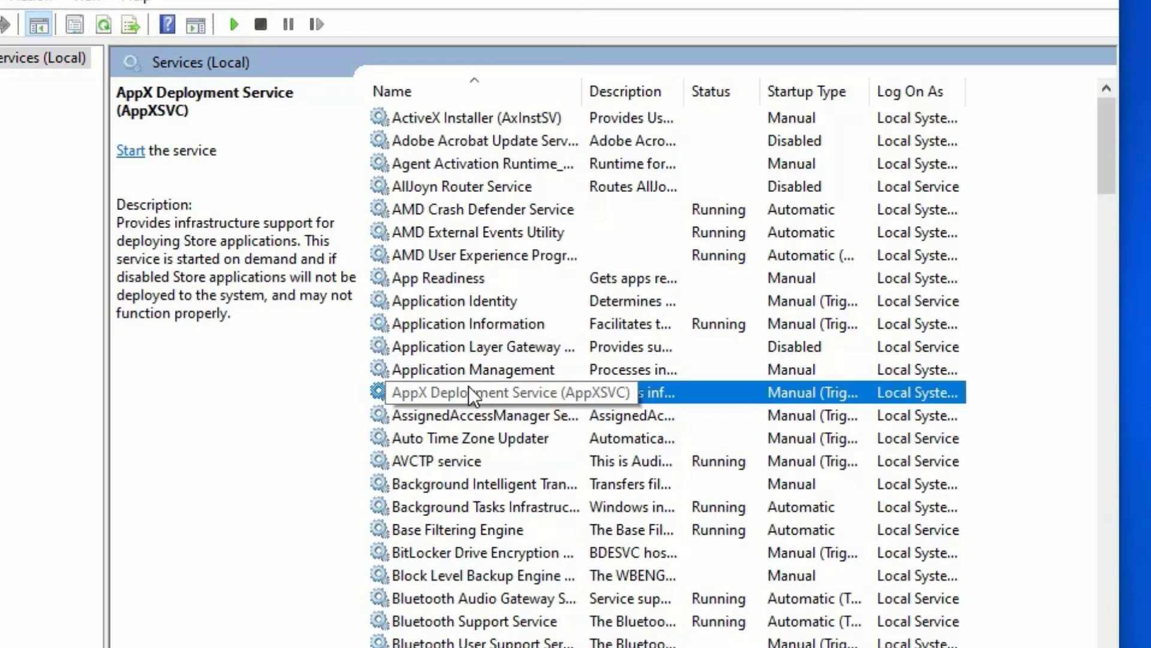
pyautogui.write('wi')
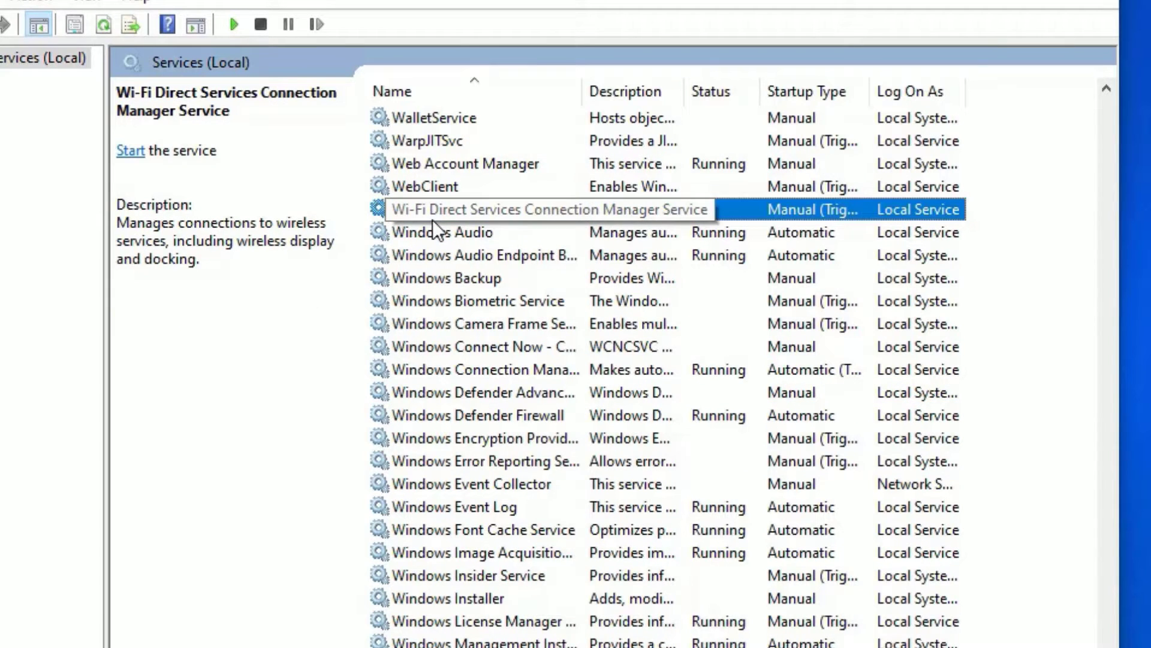
pyautogui.rightClick(435, 209)
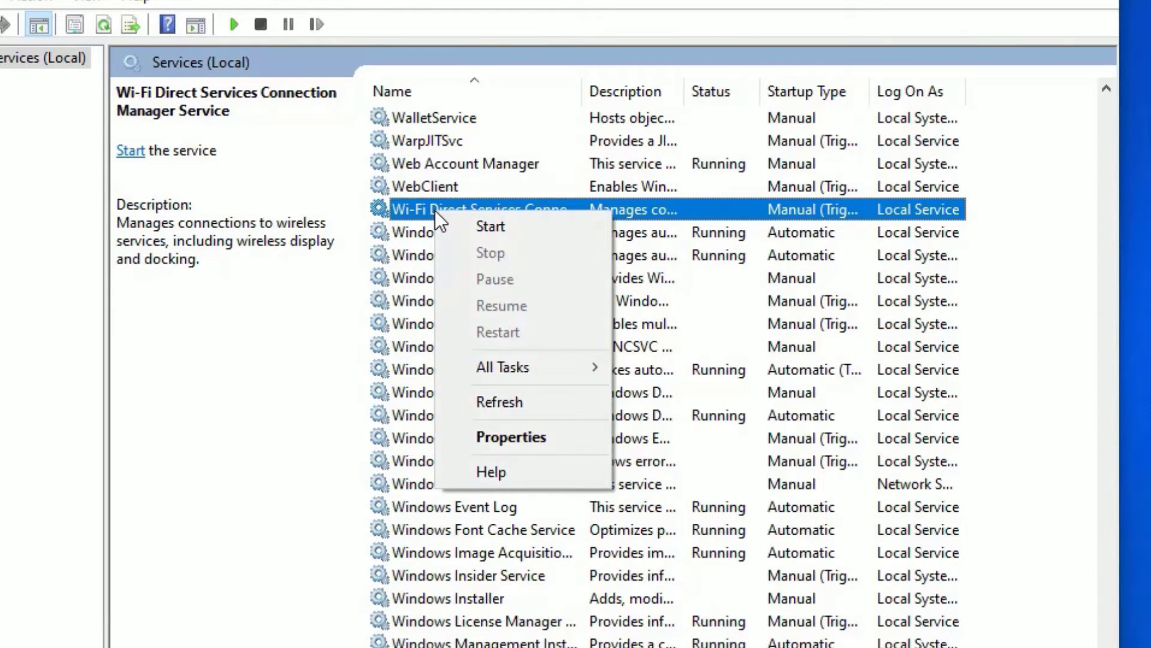
pyautogui.click(473, 227)
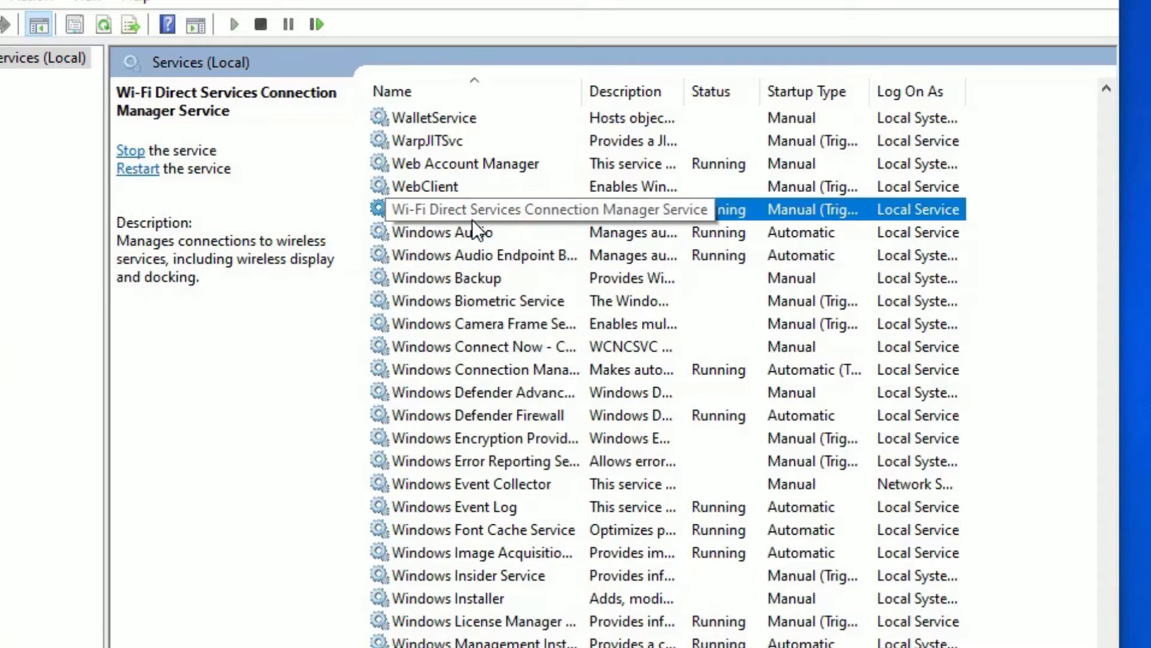
# Check the Radio Management Service's actions, then jump to services beginning with N
pyautogui.press('r')
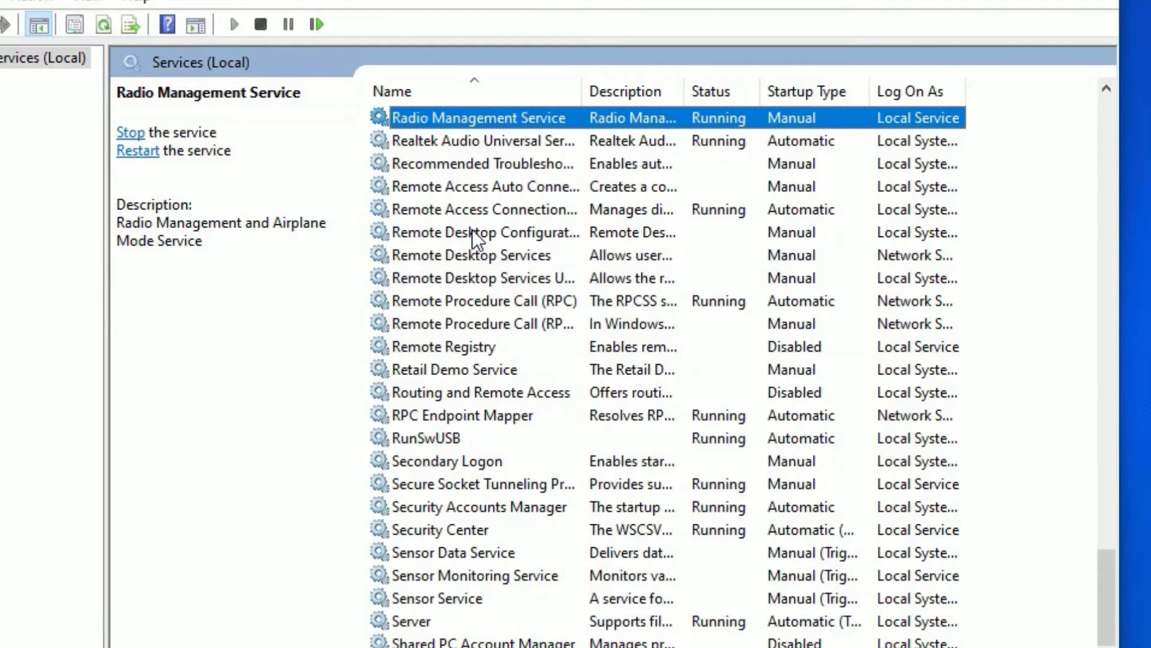
pyautogui.rightClick(467, 117)
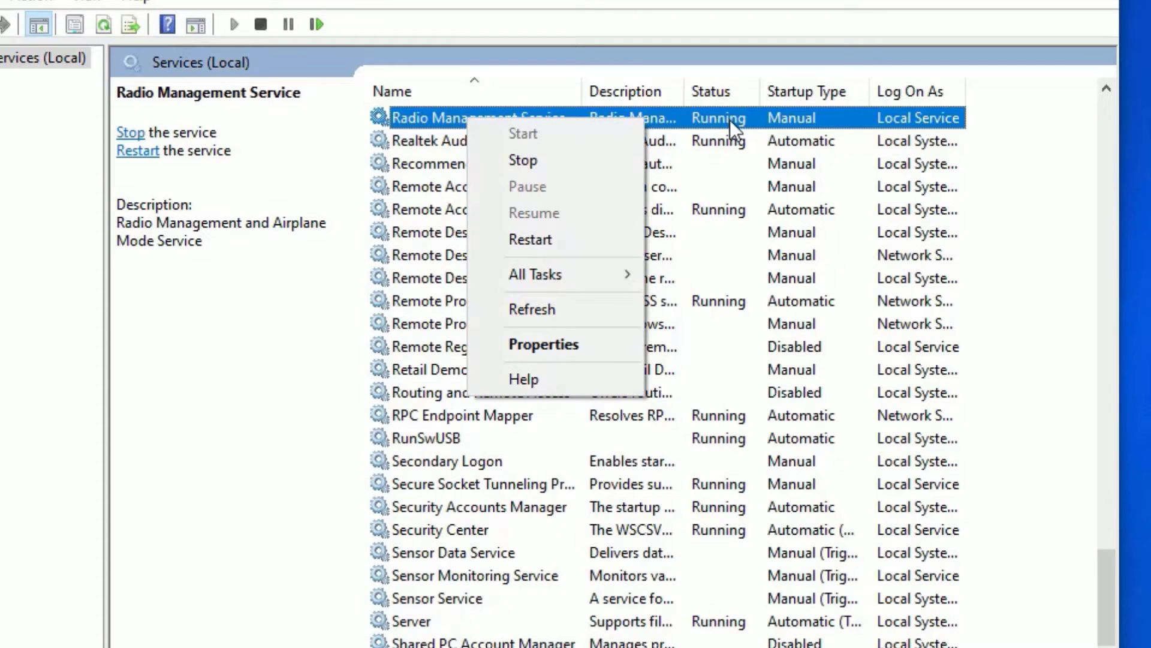
pyautogui.press('Escape')
pyautogui.press('n')
# Start the Network Connections service, then close the Services console
pyautogui.press('e')
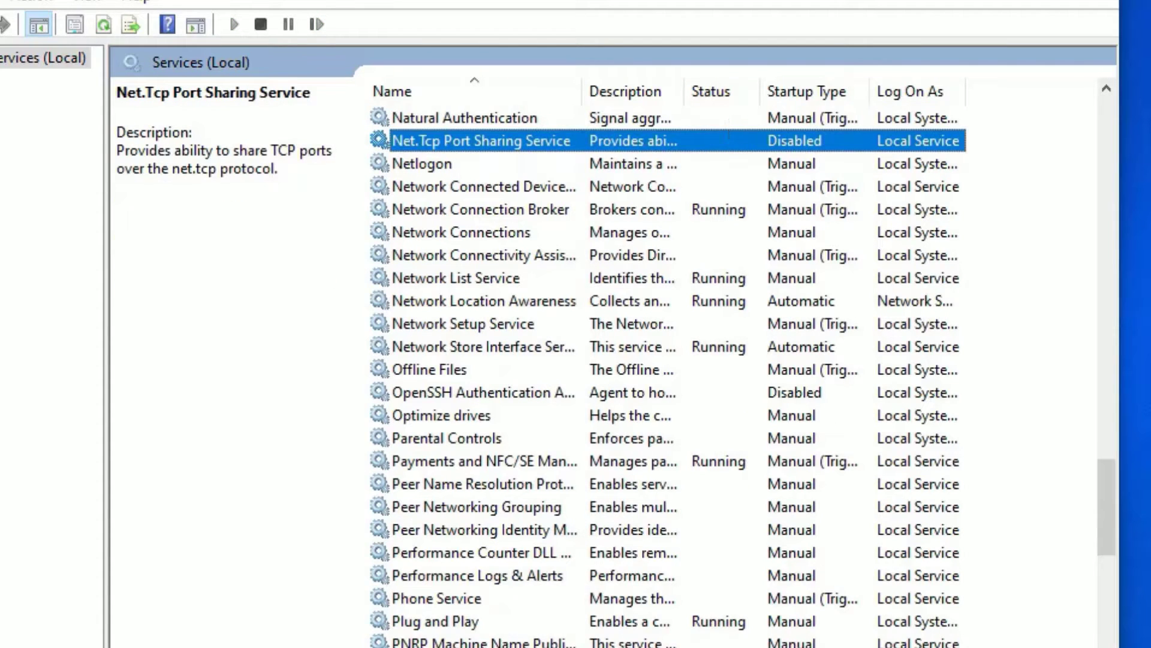
pyautogui.rightClick(401, 231)
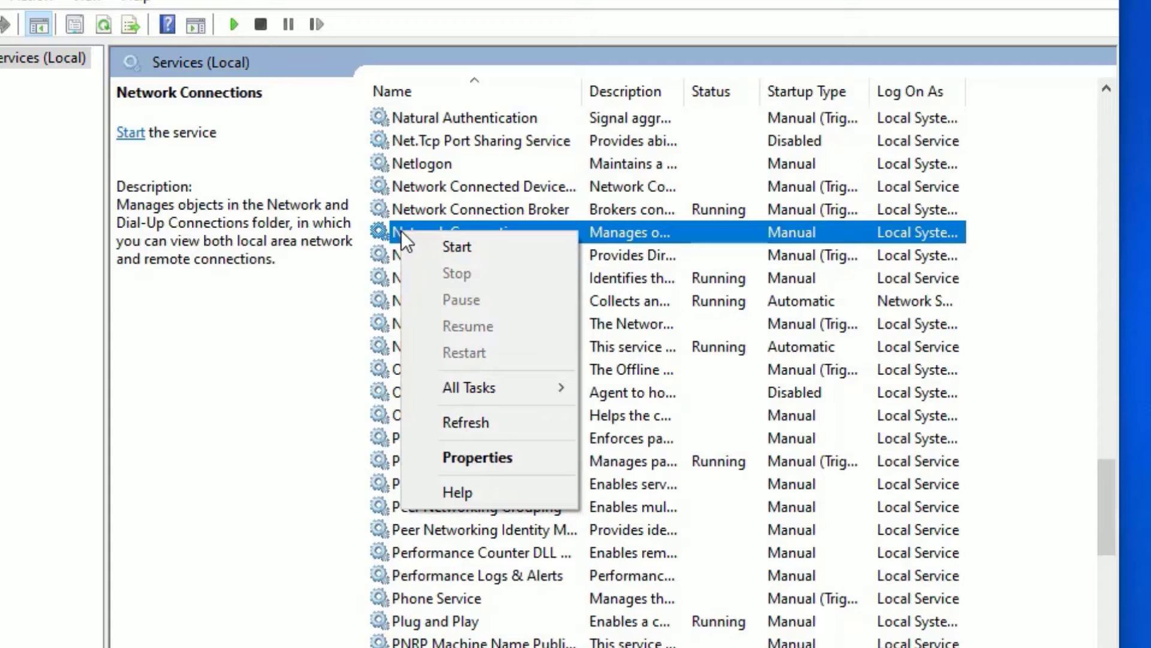
pyautogui.click(433, 243)
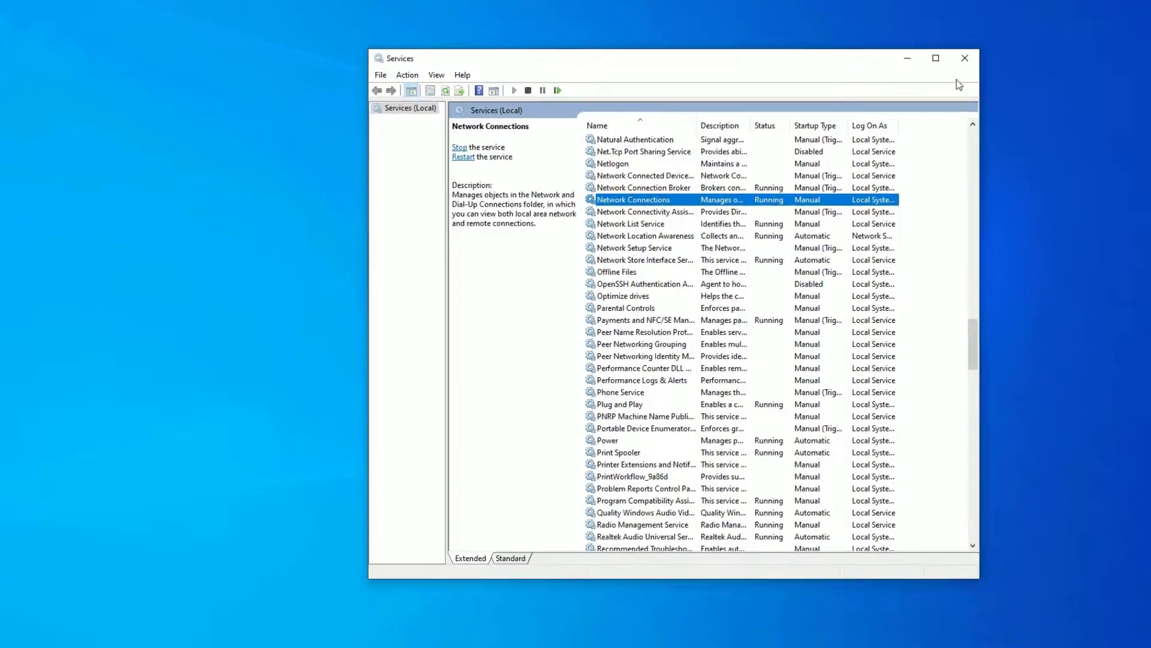
pyautogui.click(971, 56)
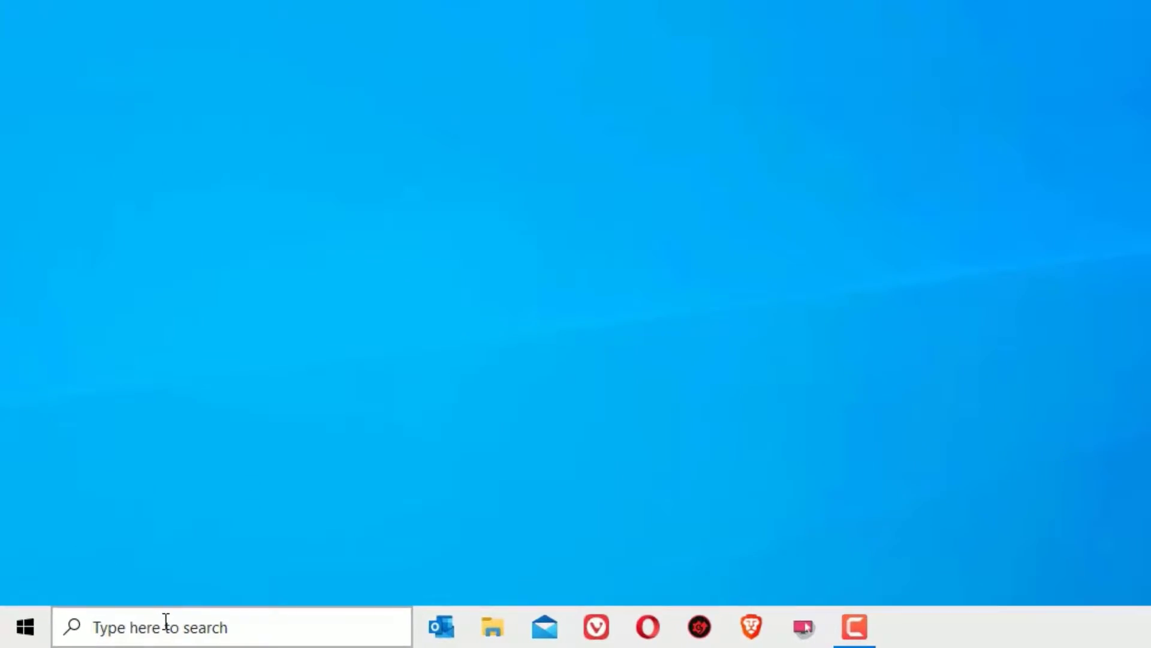
# Launch Task Manager from search and bring up its File menu
pyautogui.click(94, 634)
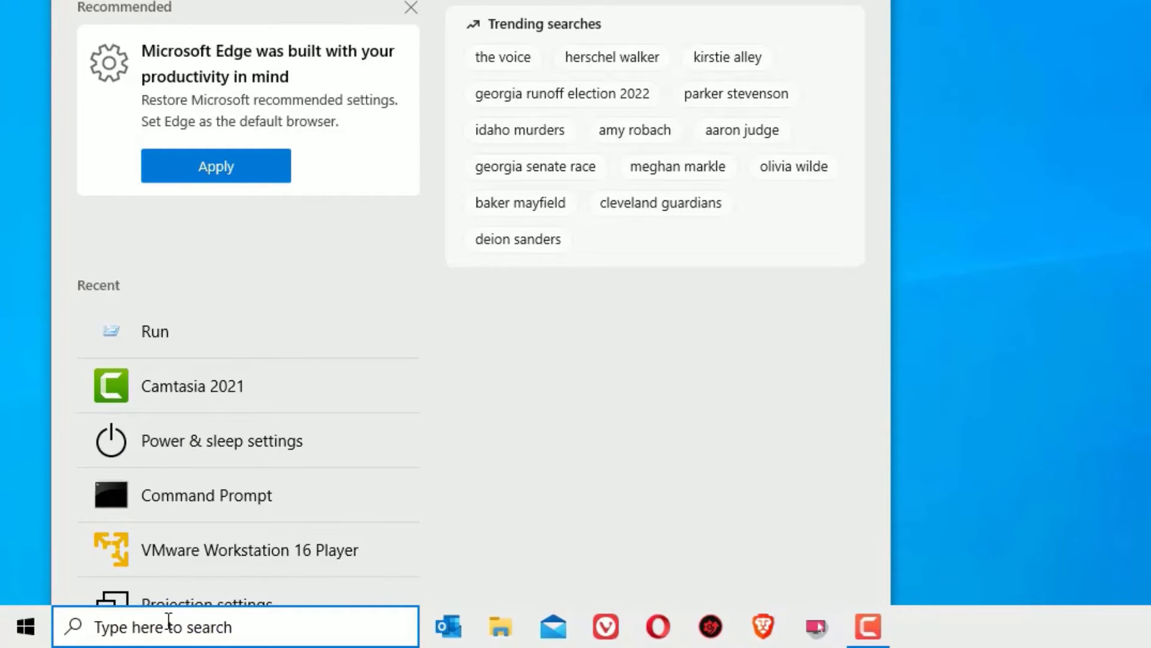
pyautogui.write('task ma')
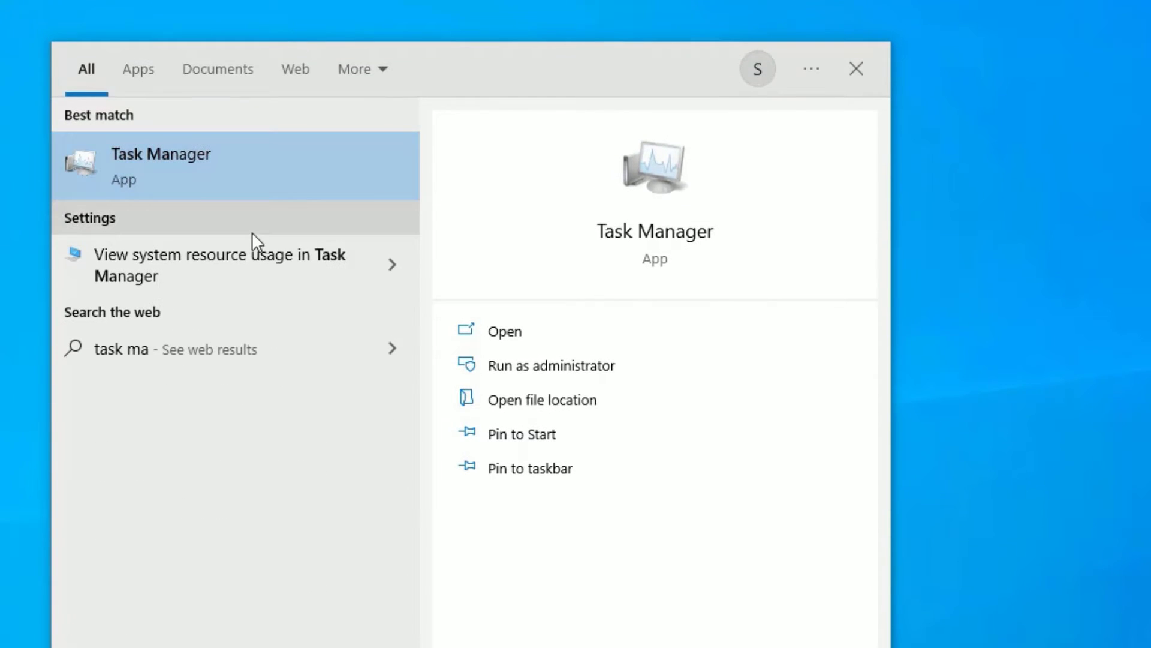
pyautogui.click(180, 189)
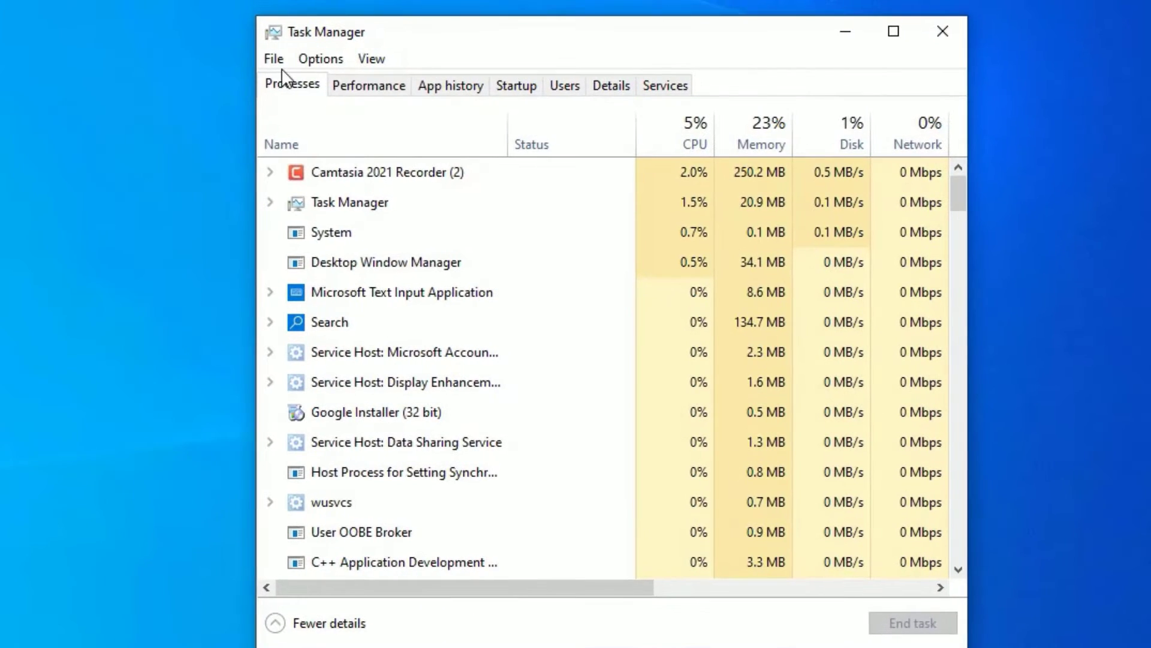
pyautogui.click(273, 59)
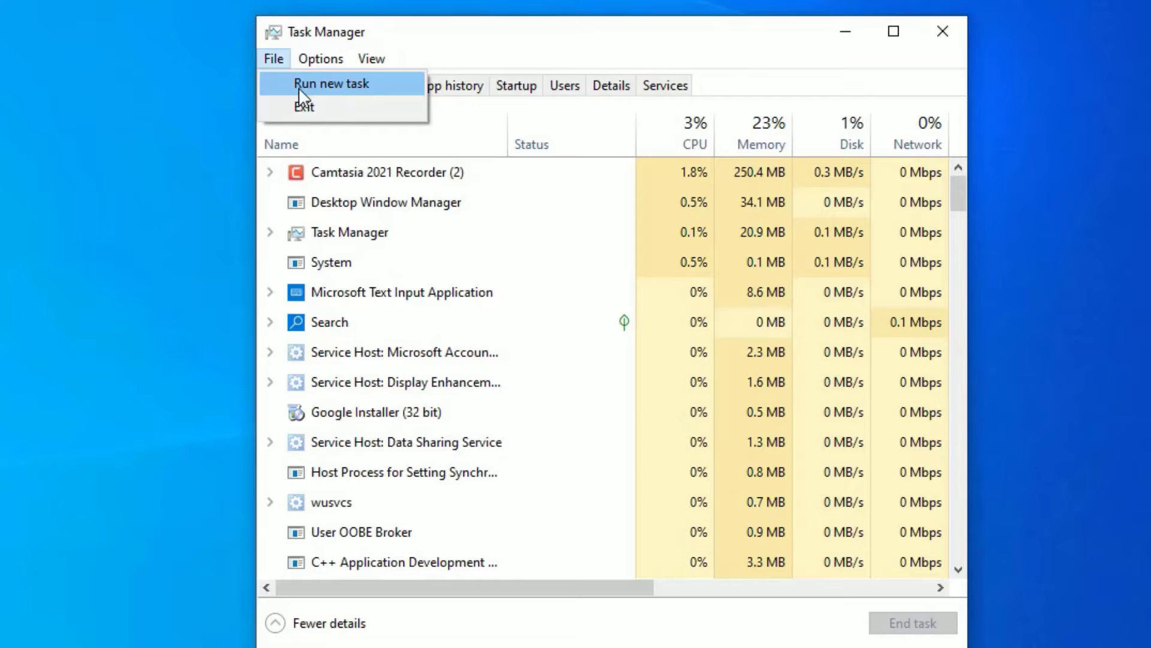
# In Run new task, browse to C:\Windows\System32 and choose cmd.exe as the program
pyautogui.click(300, 87)
pyautogui.click(619, 279)
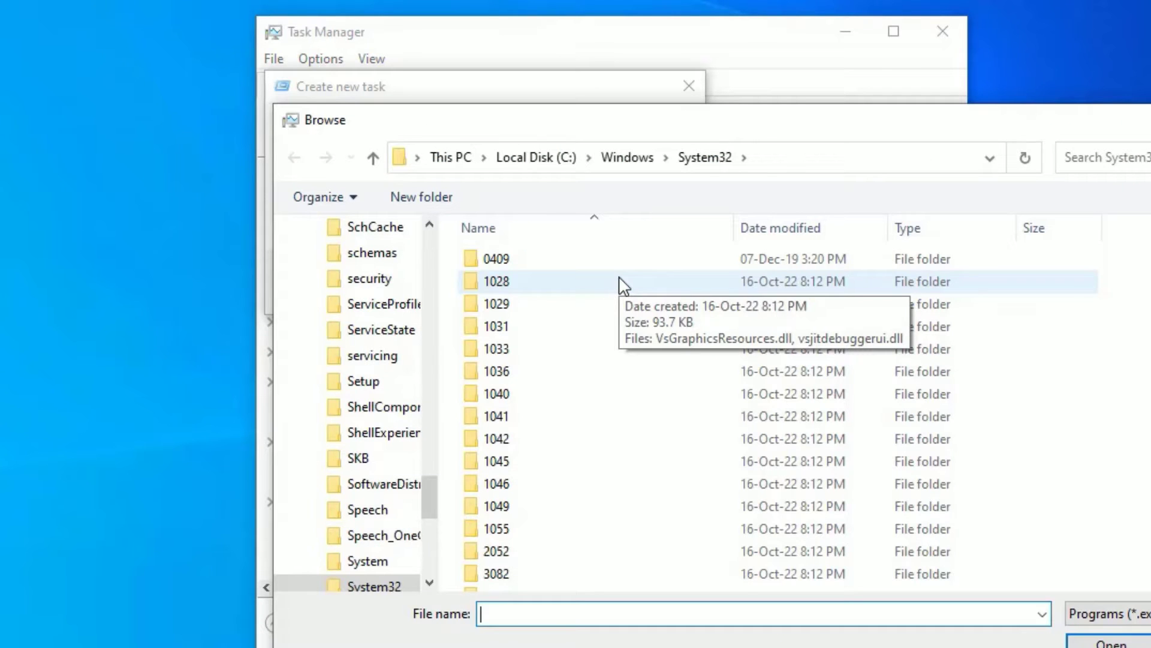
pyautogui.click(625, 157)
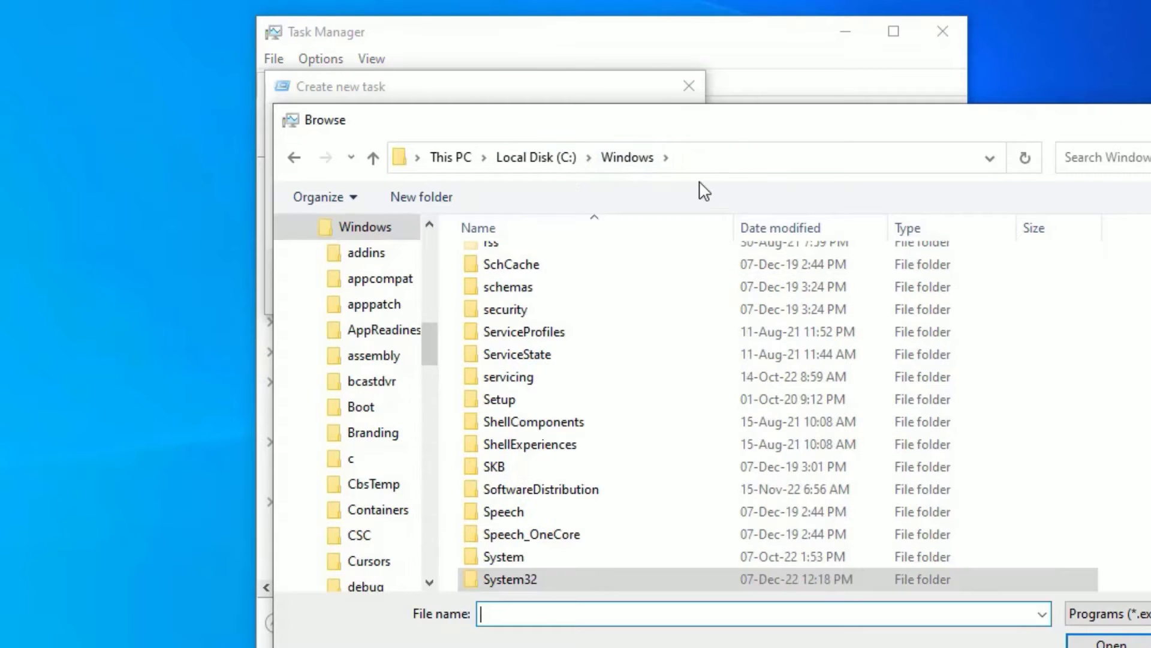
pyautogui.click(536, 157)
pyautogui.press('Return')
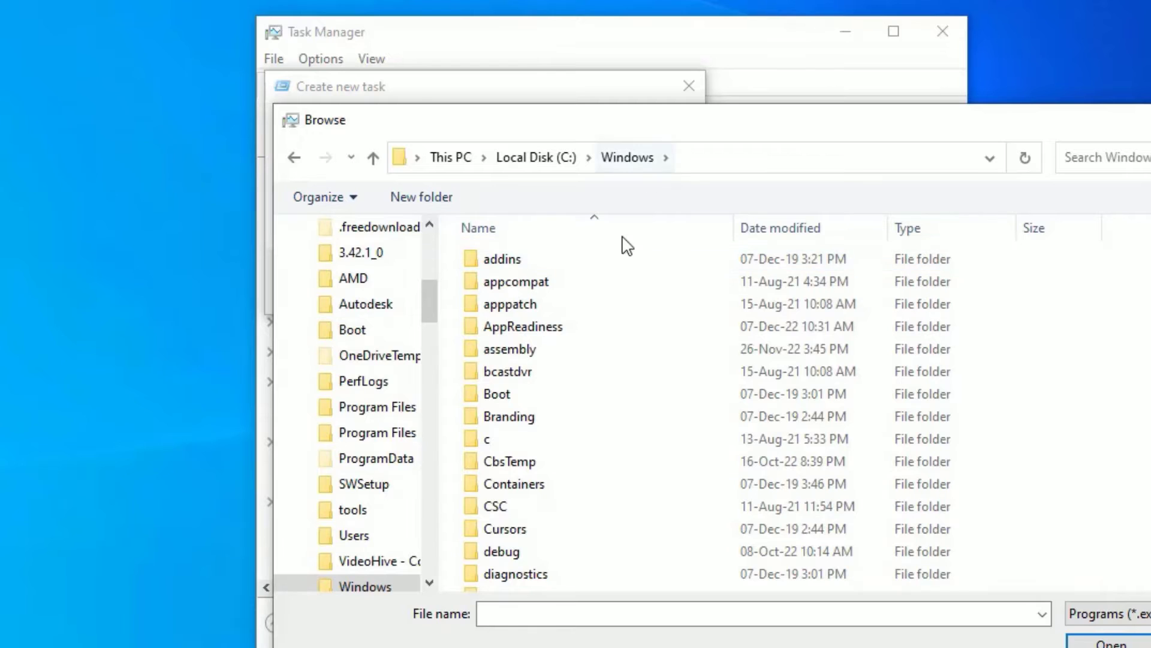
pyautogui.scroll(-9, 627, 440)
pyautogui.scroll(-5, 627, 441)
pyautogui.scroll(-7, 627, 441)
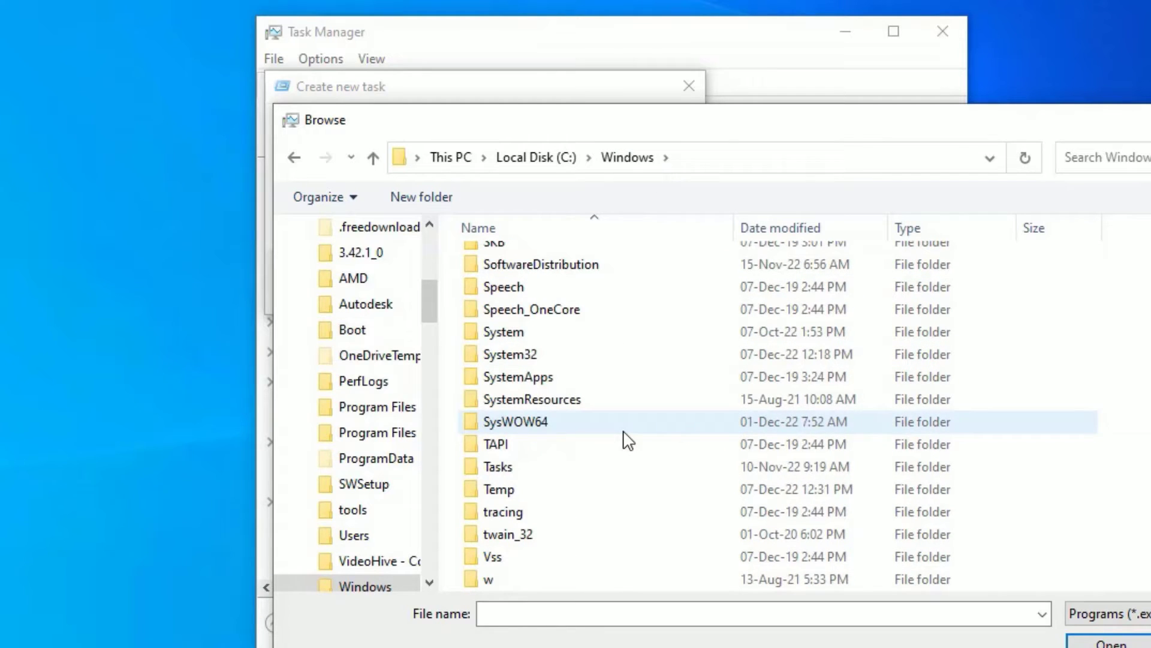
pyautogui.doubleClick(509, 357)
pyautogui.scroll(-5, 509, 404)
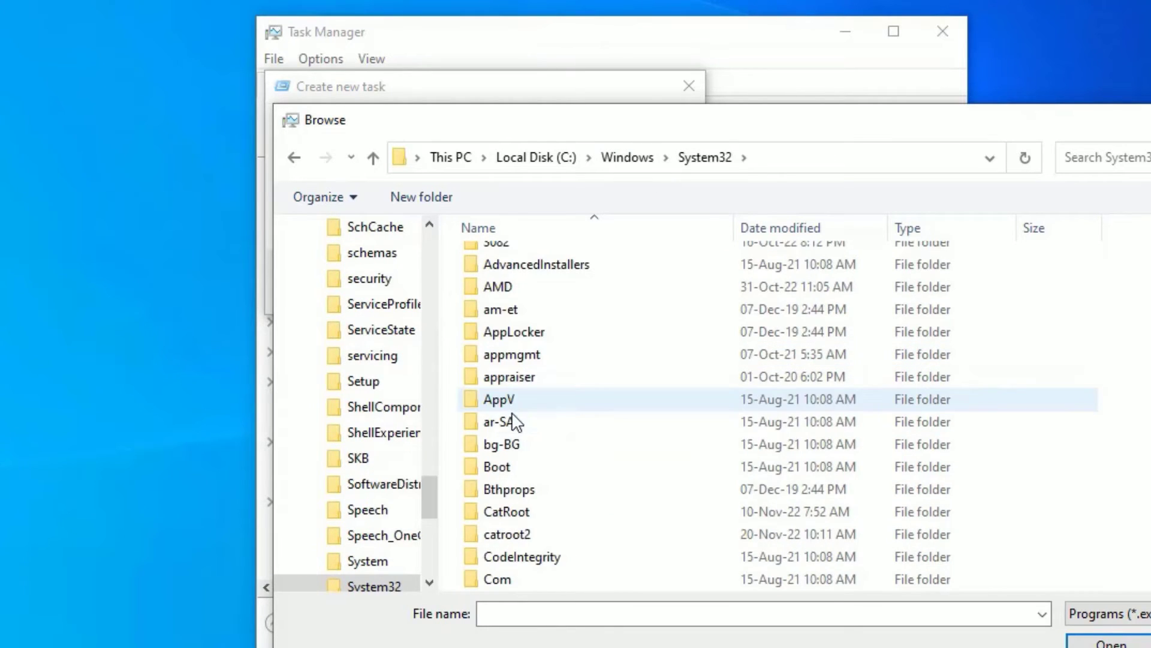
pyautogui.scroll(-7, 511, 421)
pyautogui.scroll(-7, 511, 421)
pyautogui.scroll(-15, 522, 432)
pyautogui.click(525, 446)
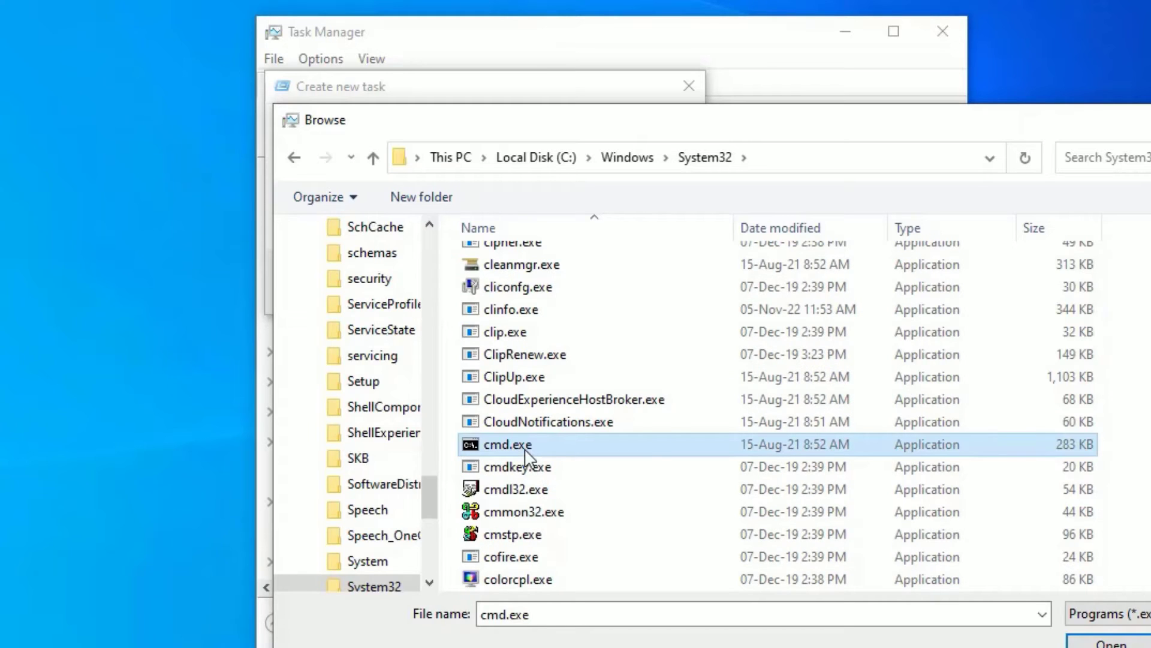
pyautogui.click(1055, 640)
# Enable administrative privileges and launch the Command Prompt
pyautogui.click(315, 212)
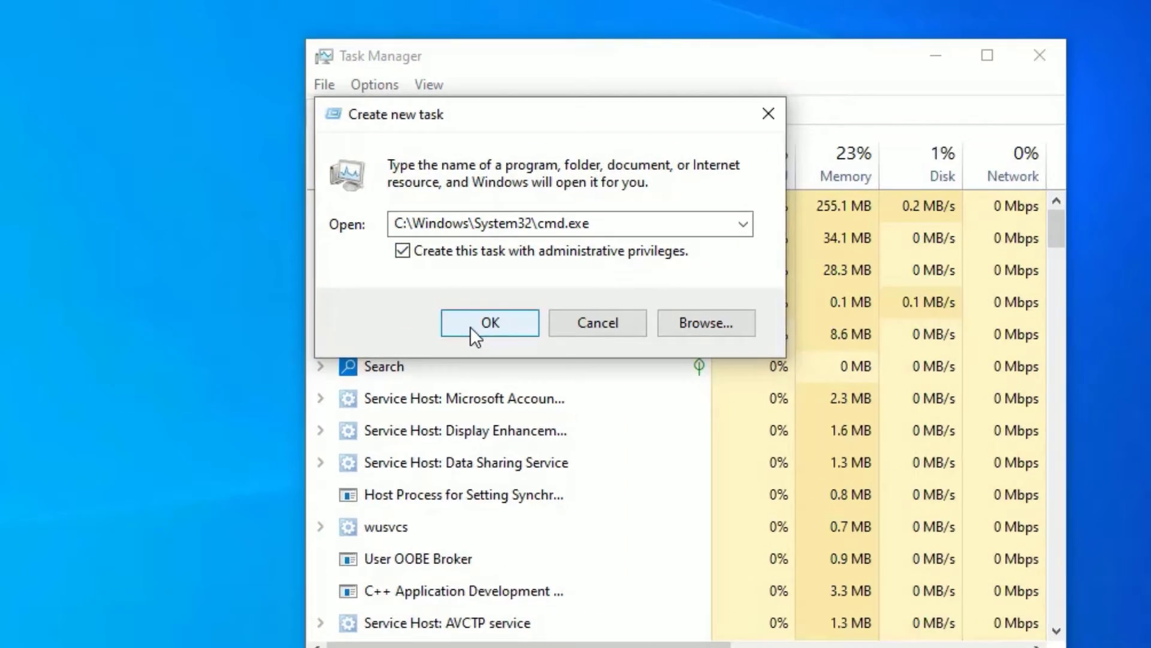
pyautogui.click(360, 277)
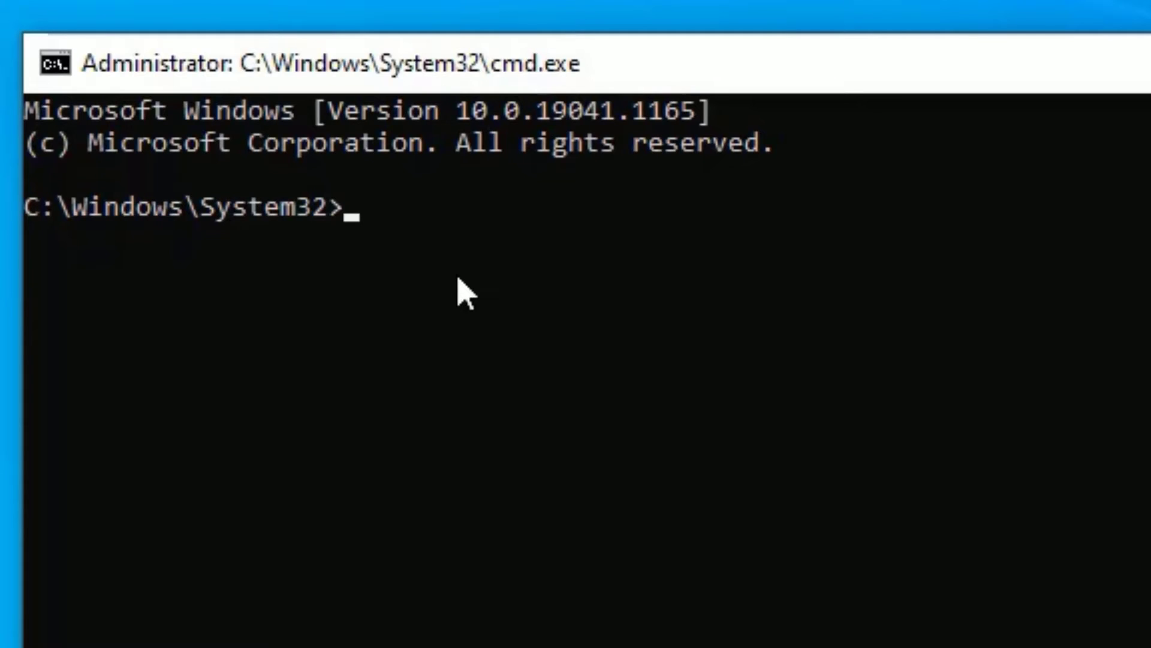
# Run netsh winsock reset, winsock reset catalog and int ip reset resetlog.txt
pyautogui.click(366, 216)
pyautogui.write('net')
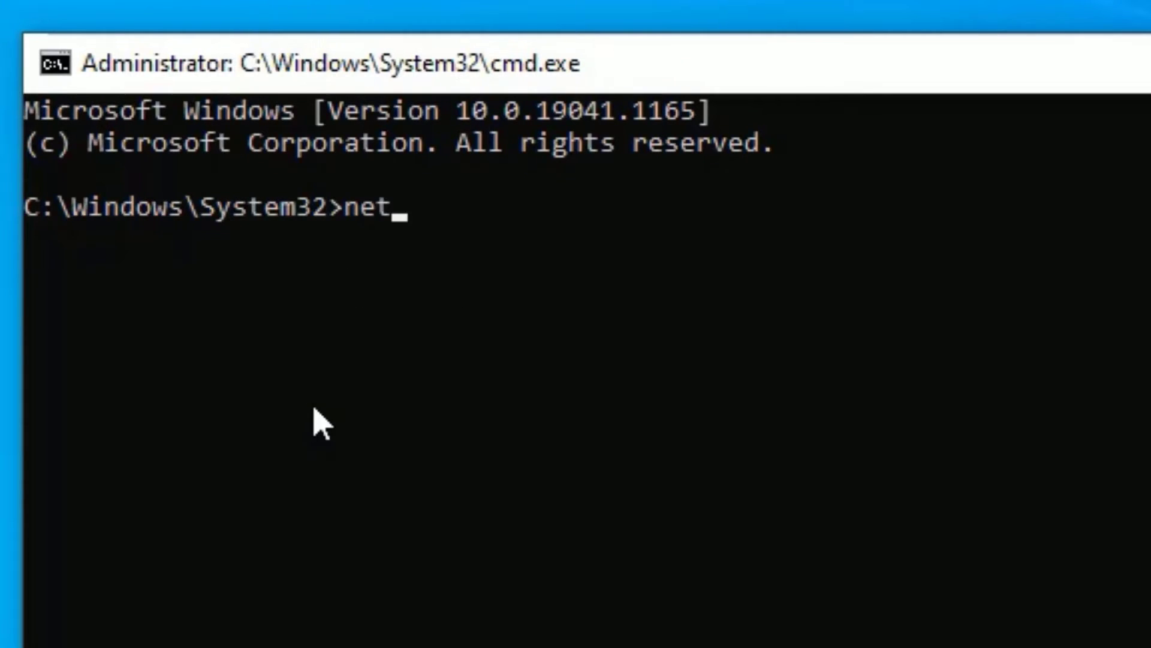
pyautogui.write('sh winsock ')
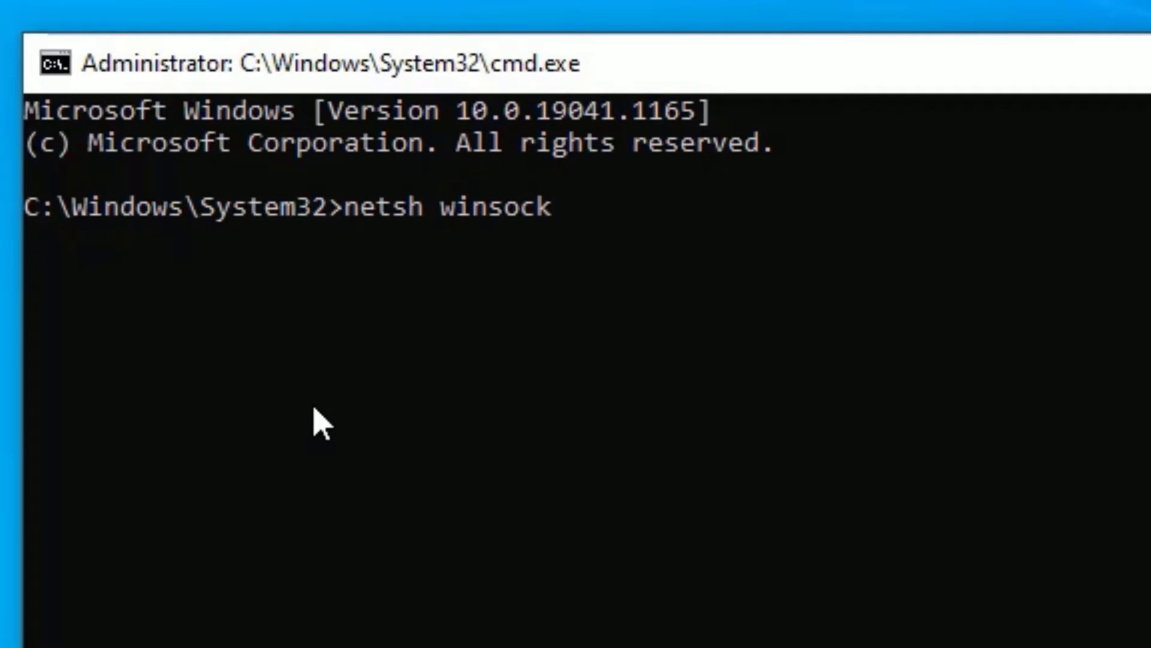
pyautogui.write('reset')
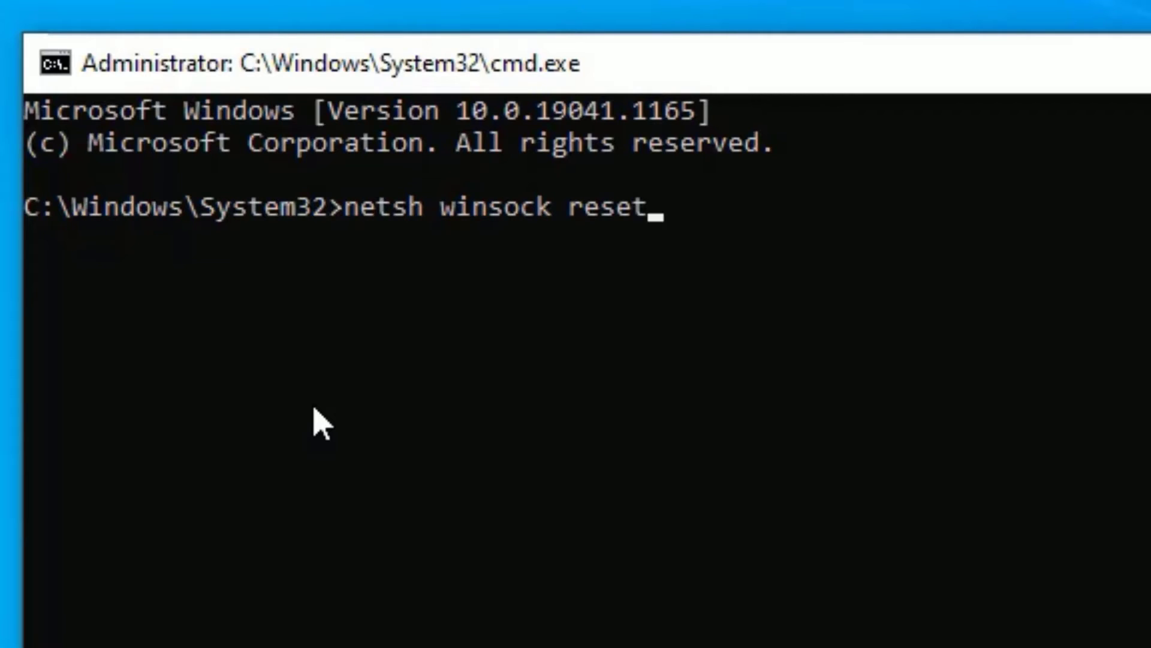
pyautogui.press('Return')
pyautogui.write('nets')
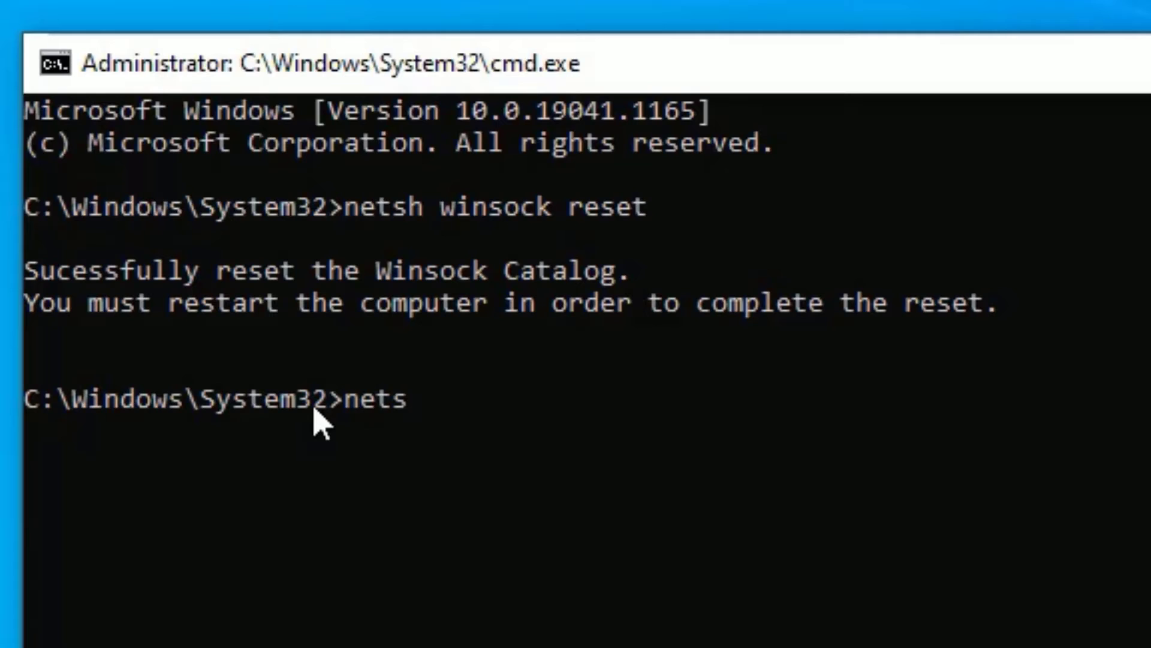
pyautogui.write('h wins')
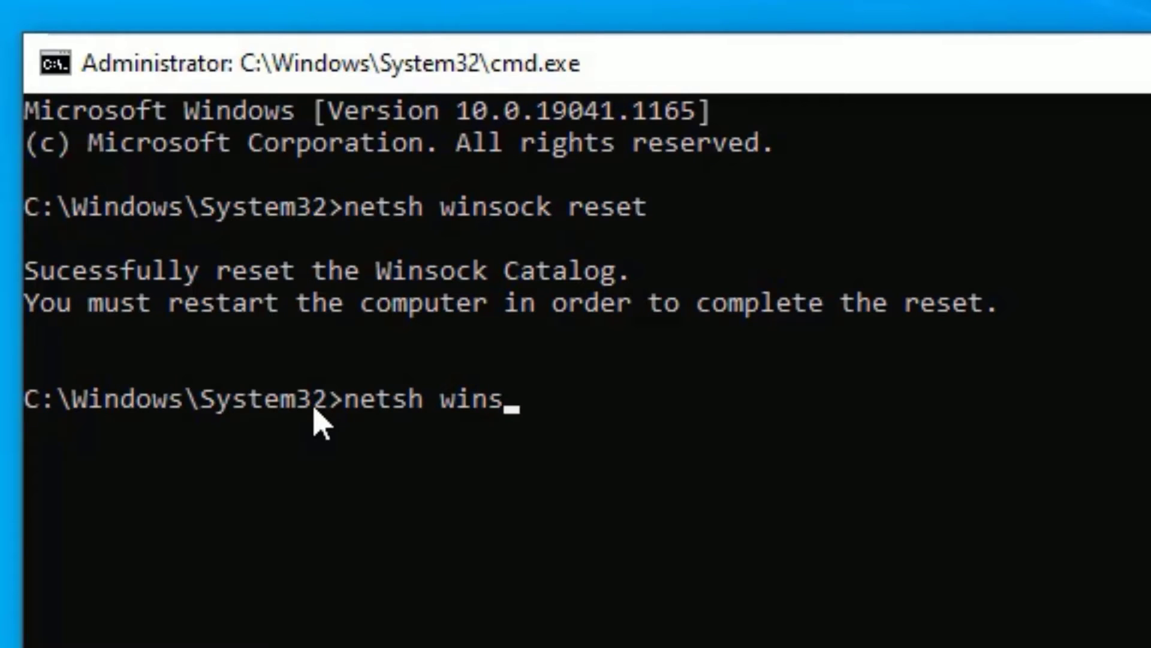
pyautogui.write('ock reset c')
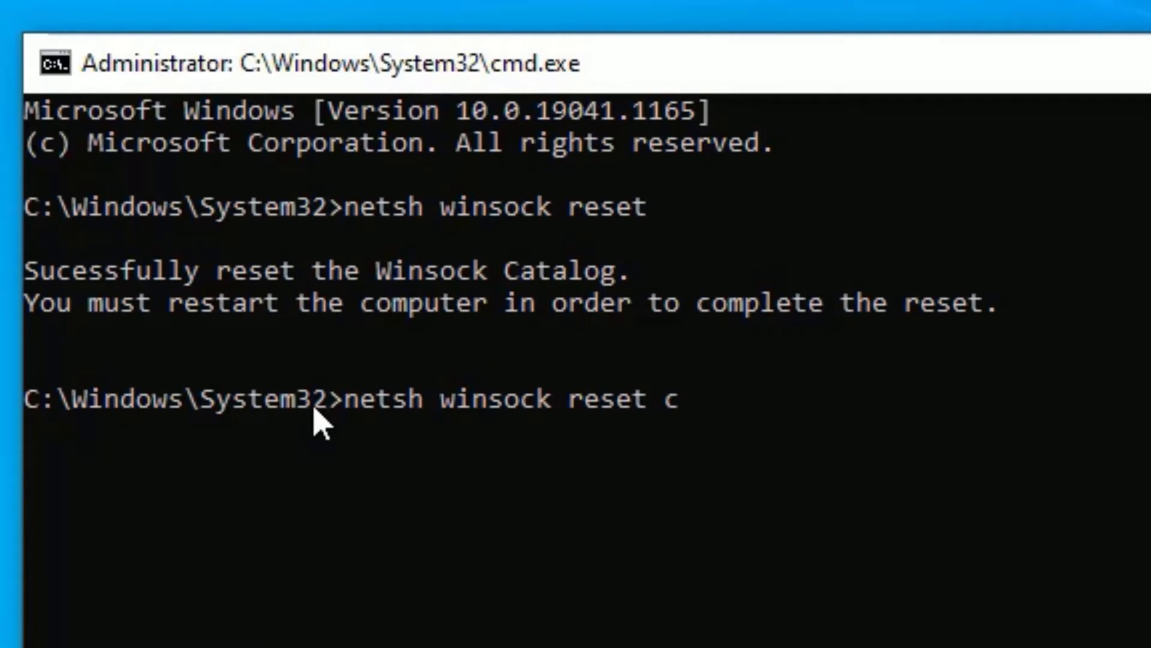
pyautogui.write('atalog')
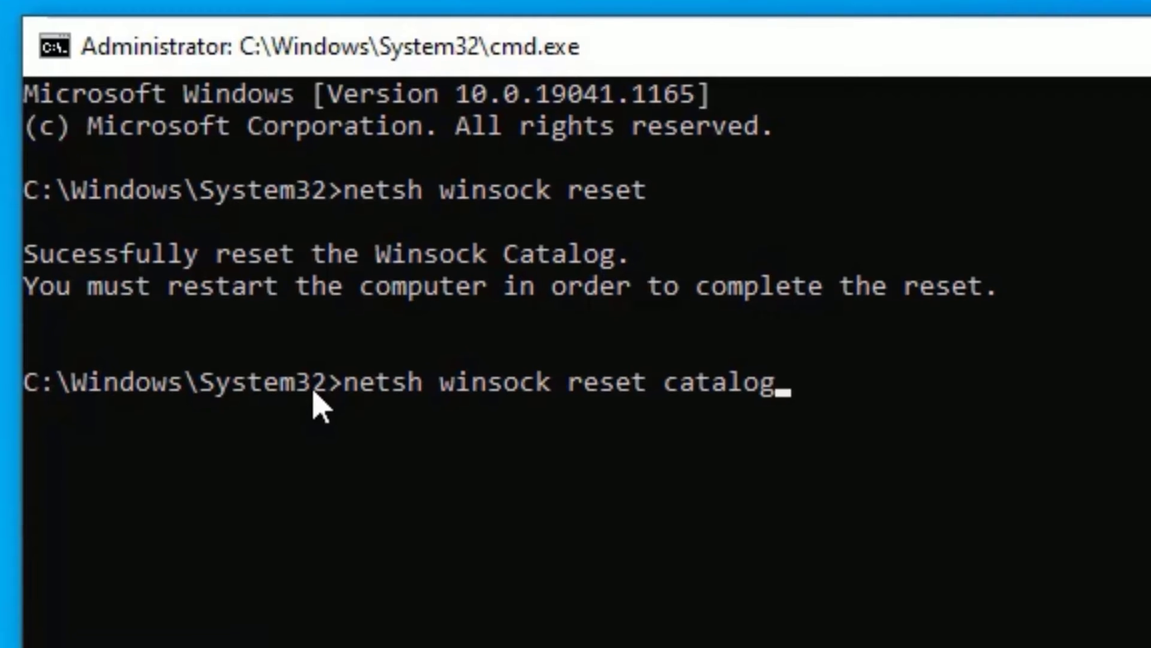
pyautogui.press('Return')
pyautogui.write('netsh')
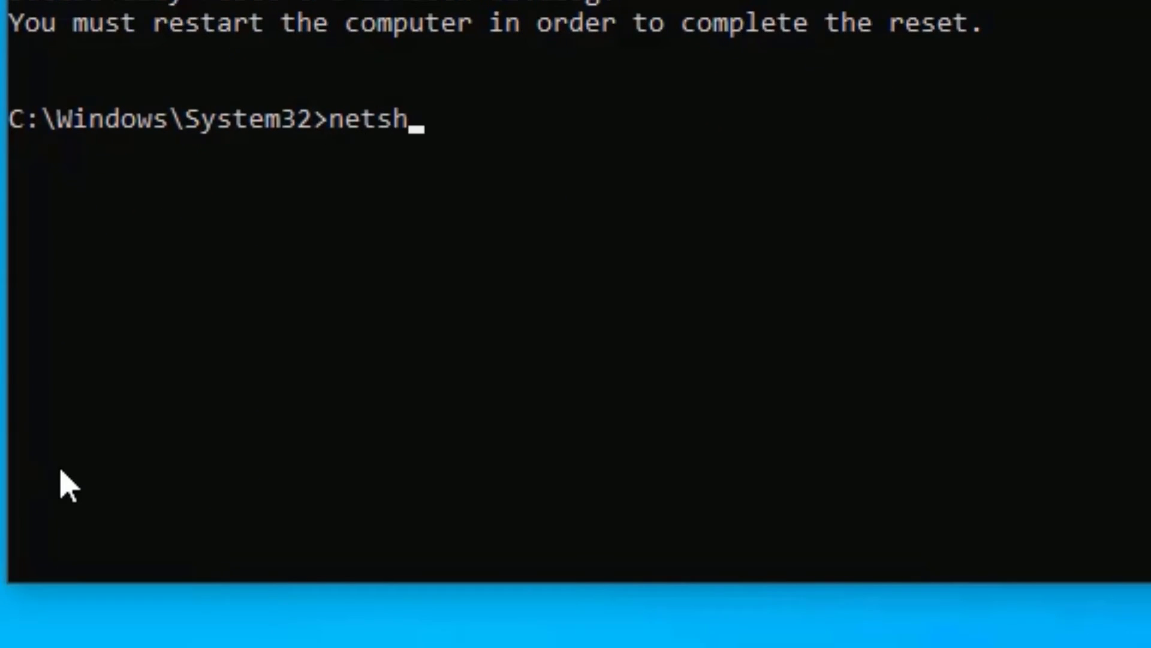
pyautogui.write(' int ')
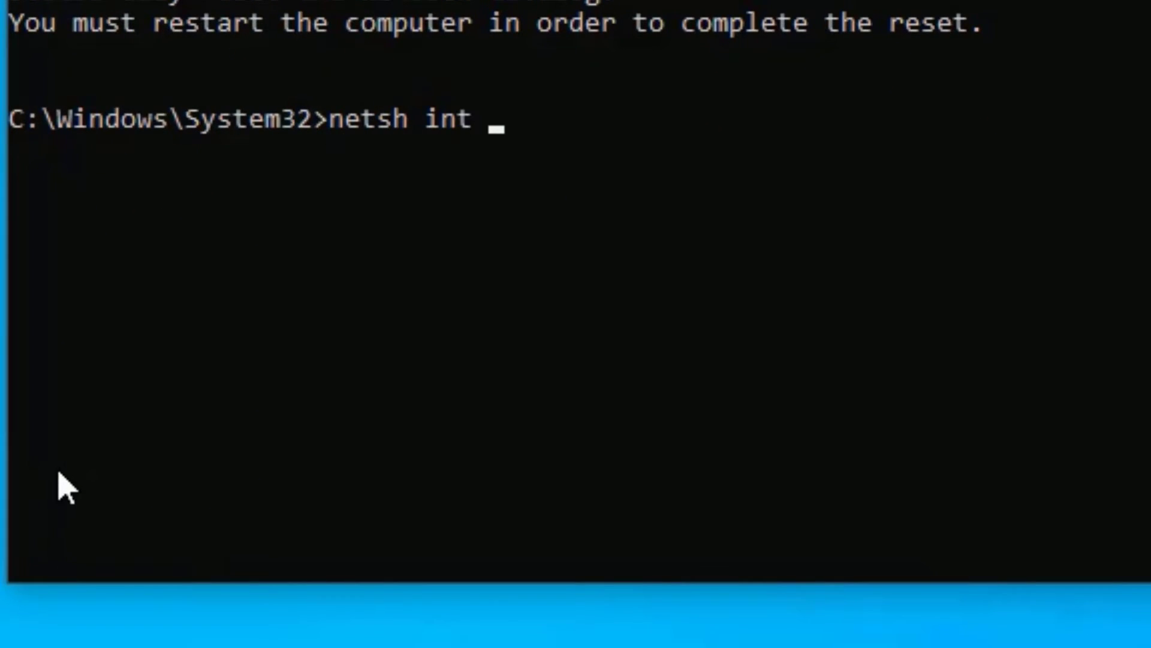
pyautogui.write('ip re')
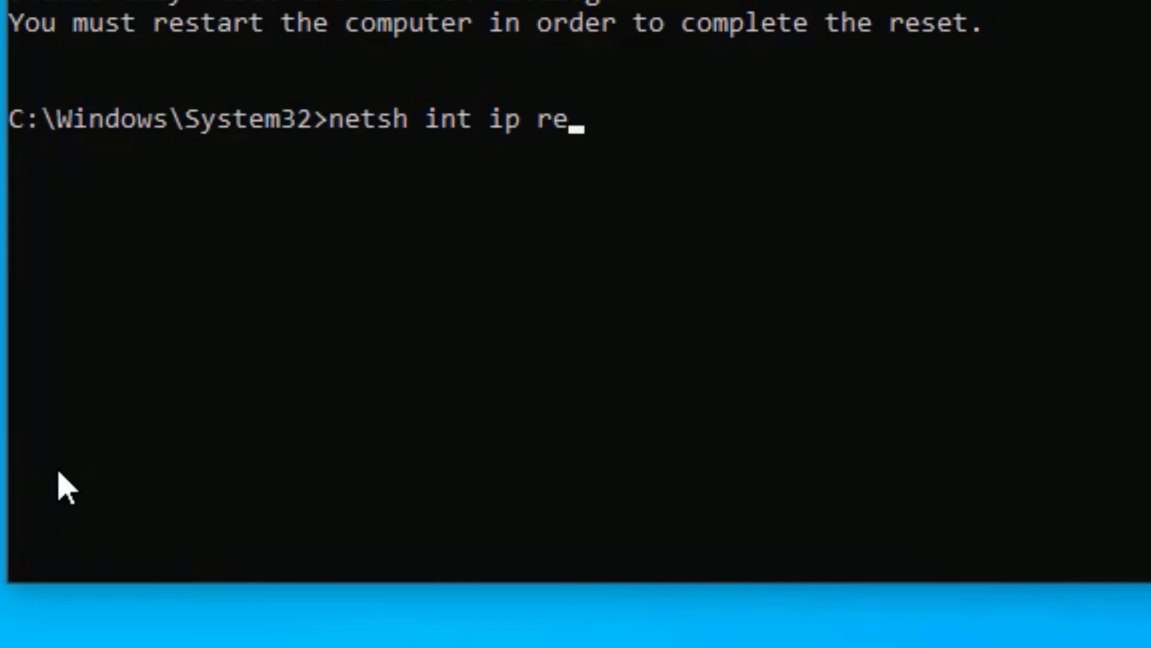
pyautogui.write('set resetl')
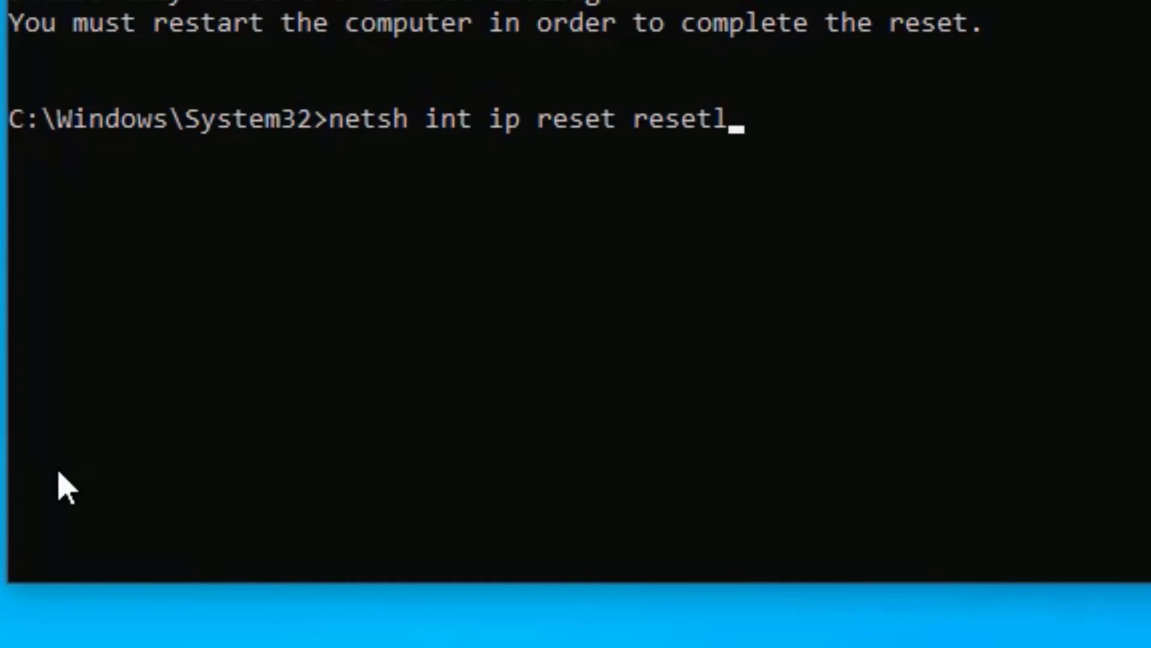
pyautogui.write('og.txt')
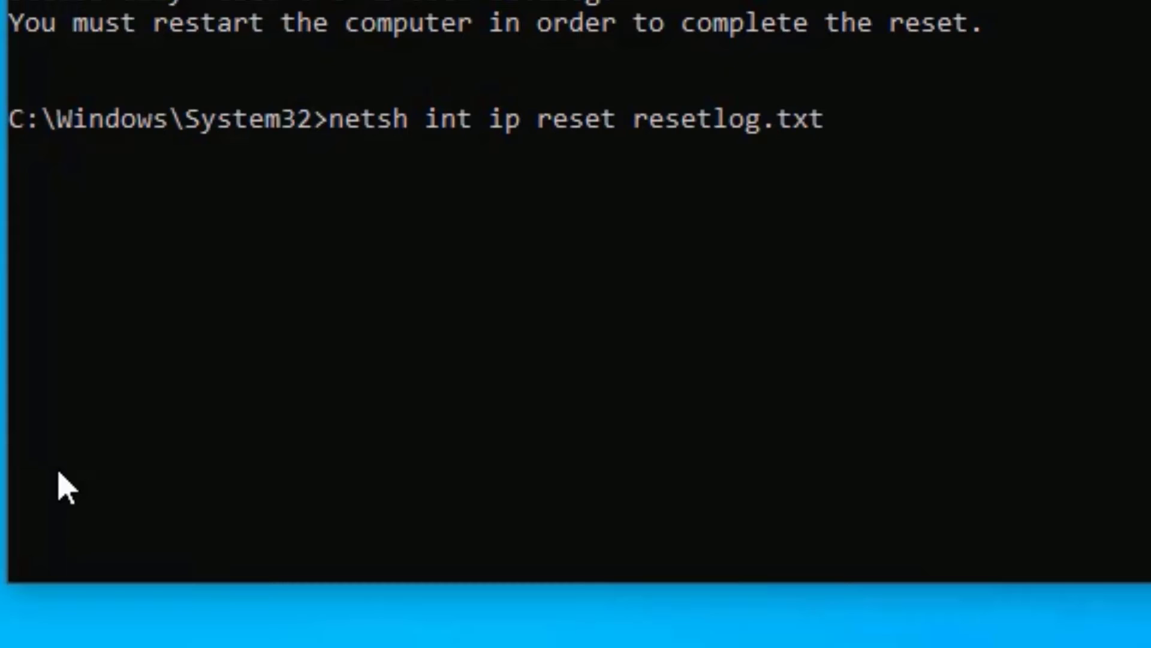
pyautogui.press('Return')
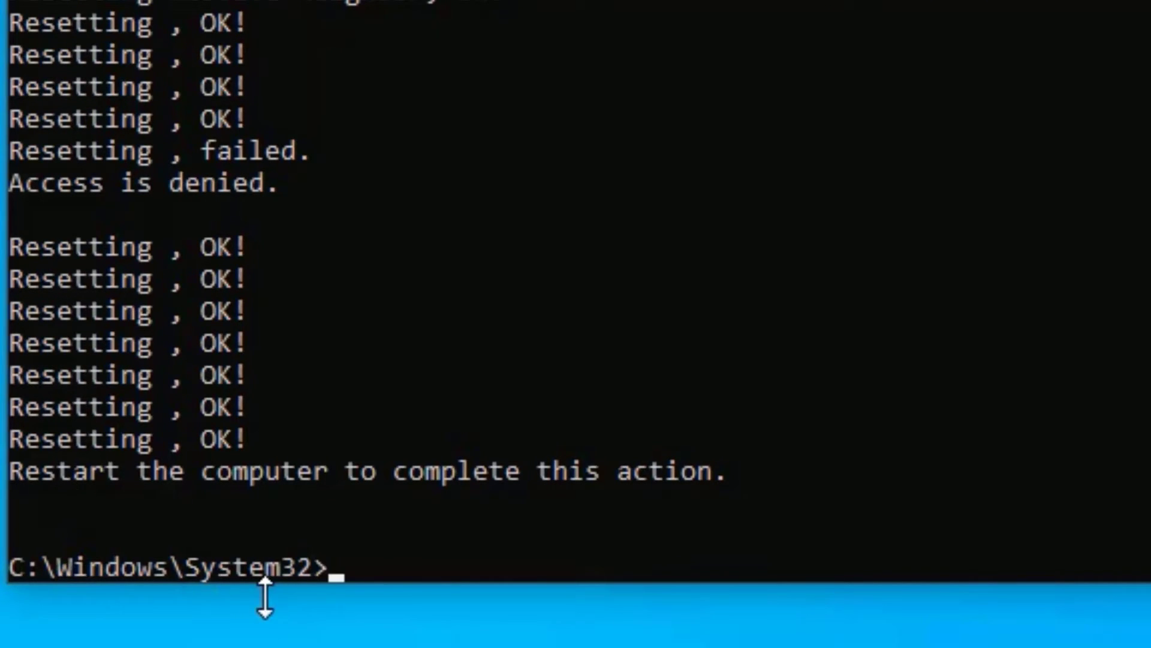
pyautogui.write('cls')
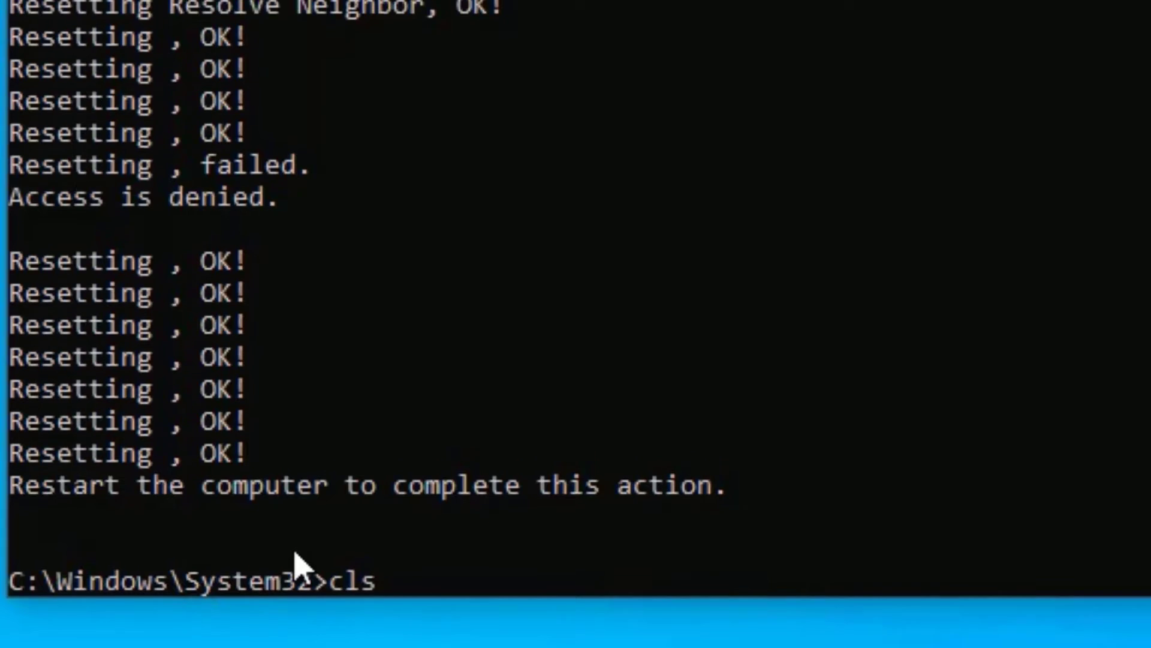
# Run ipconfig /release, /renew and /flushdns, then exit the console
pyautogui.press('Return')
pyautogui.write('ip')
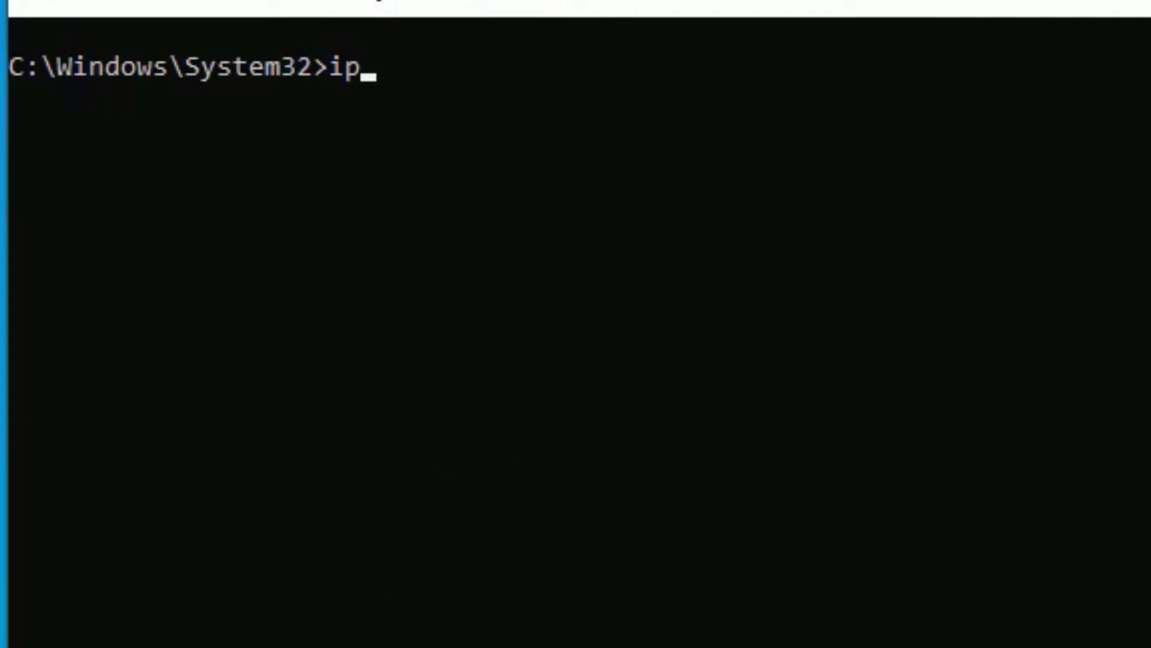
pyautogui.write('config /')
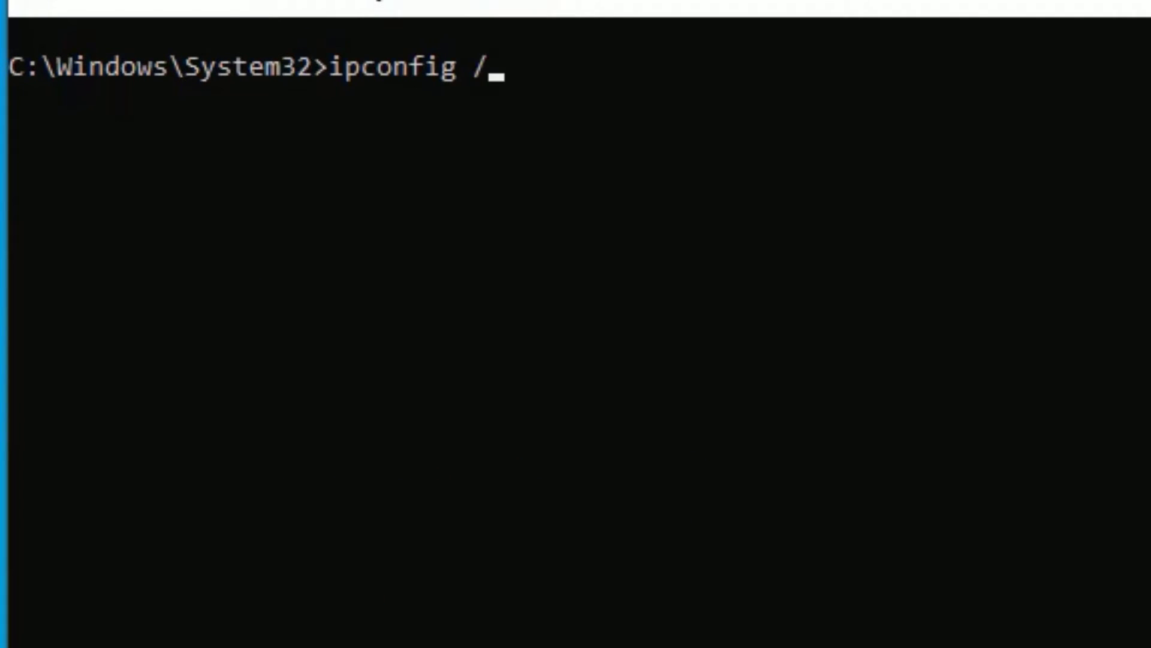
pyautogui.write('release')
pyautogui.press('Return')
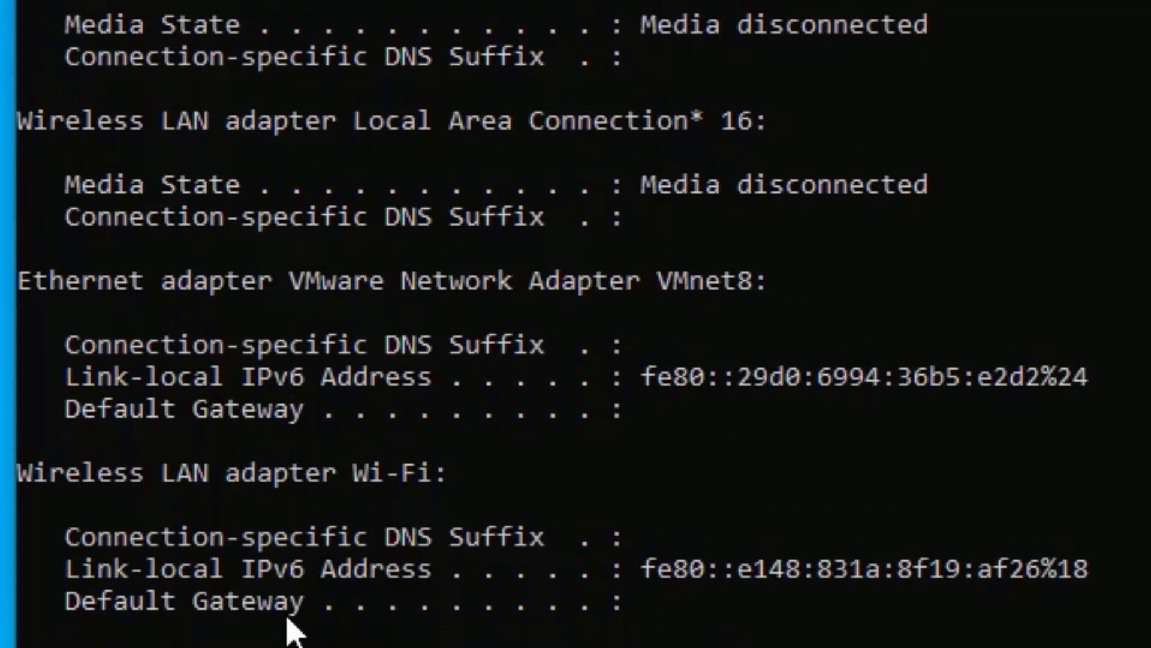
pyautogui.write('ipconfi')
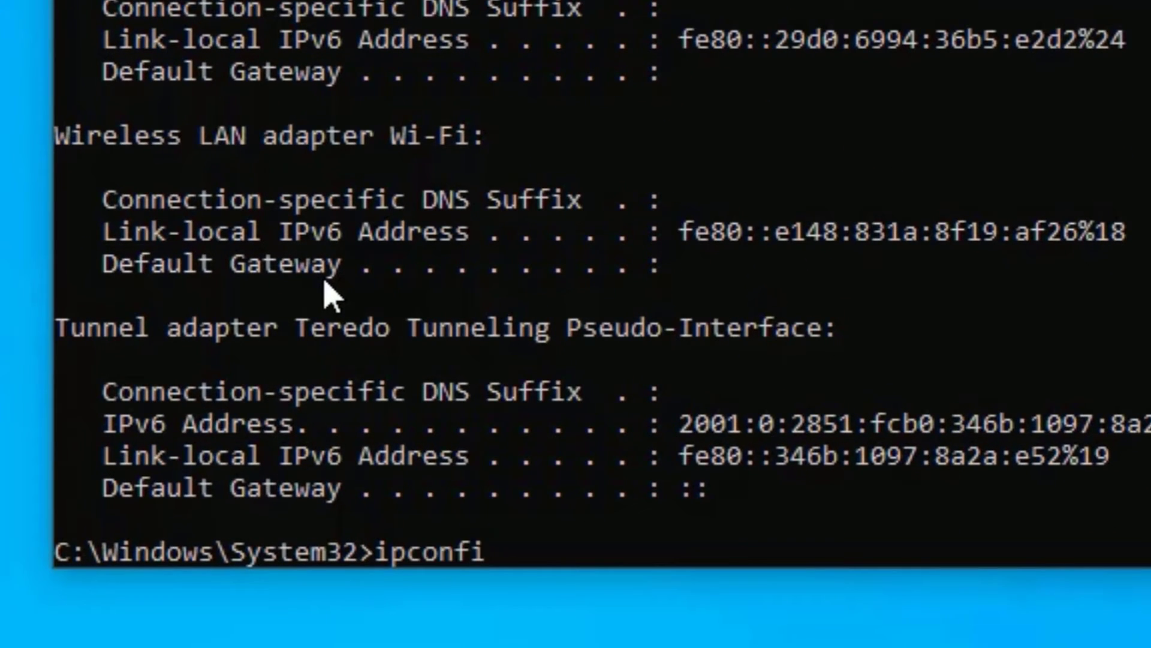
pyautogui.write('g /re')
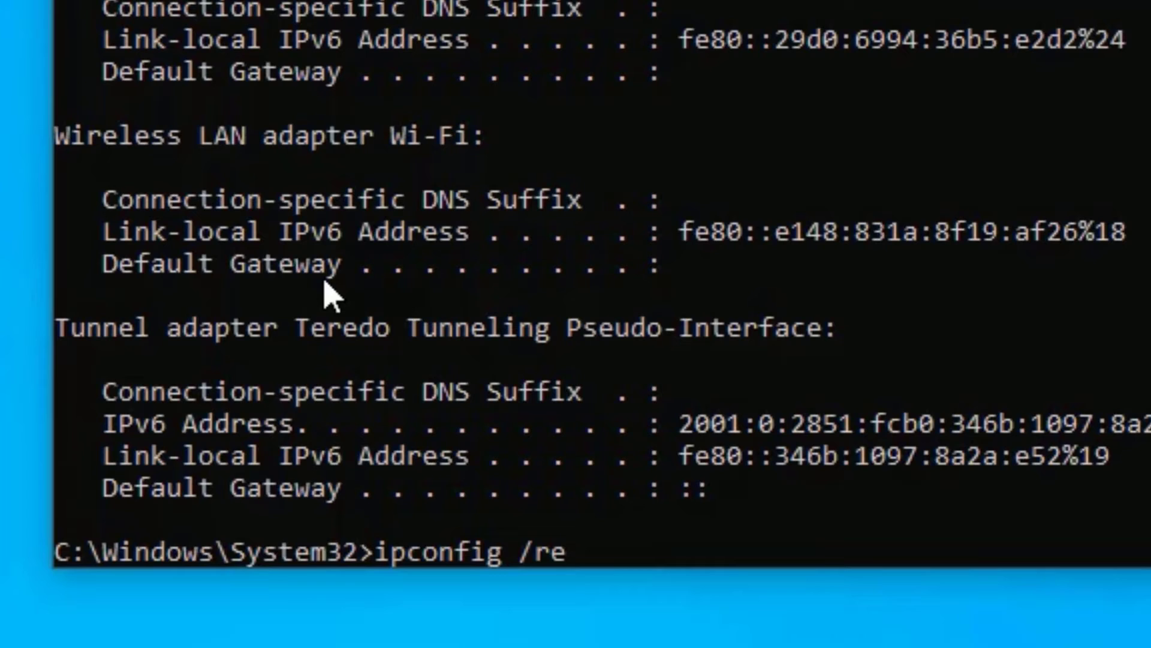
pyautogui.write('new')
pyautogui.press('Return')
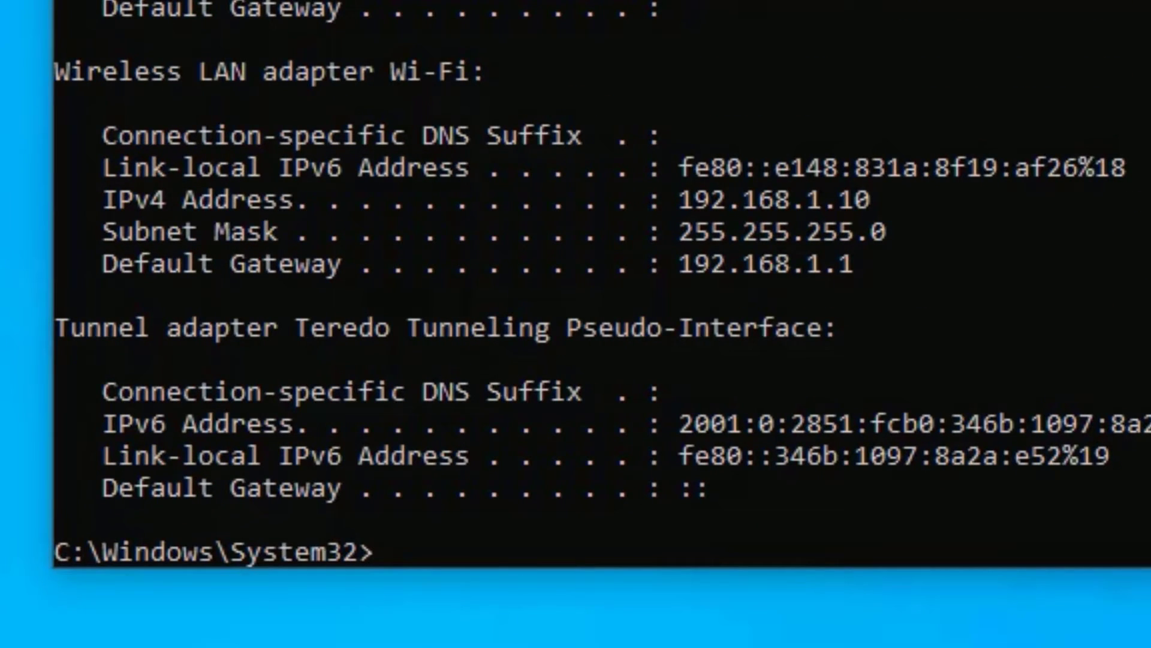
pyautogui.write('ipconfig /')
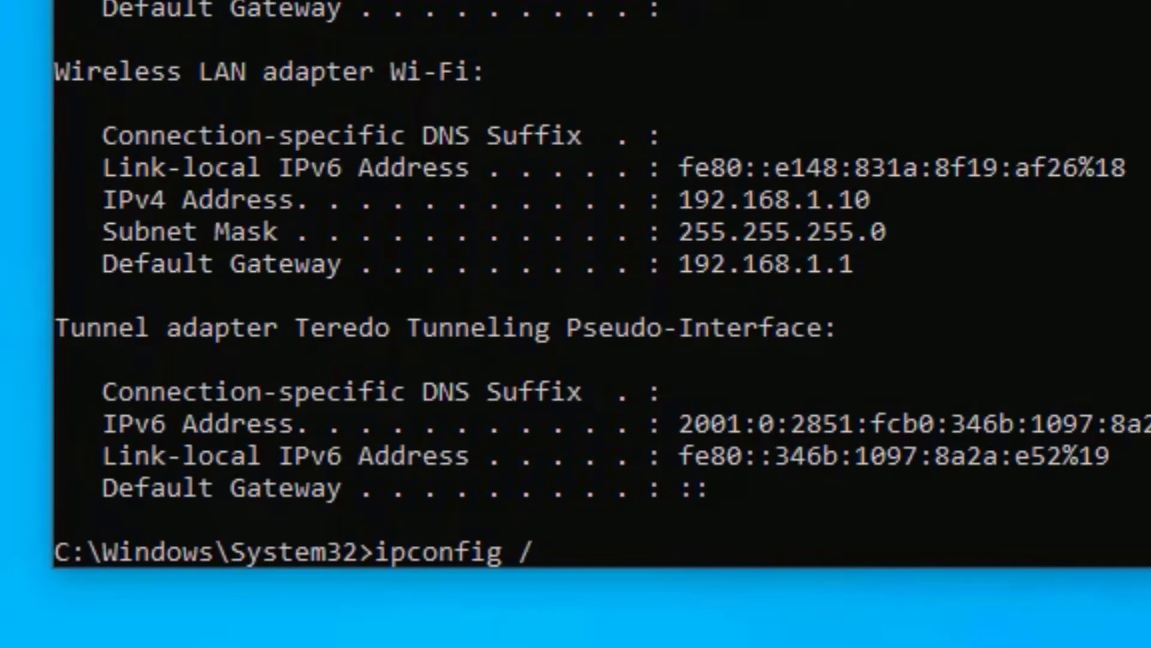
pyautogui.write('flushdns')
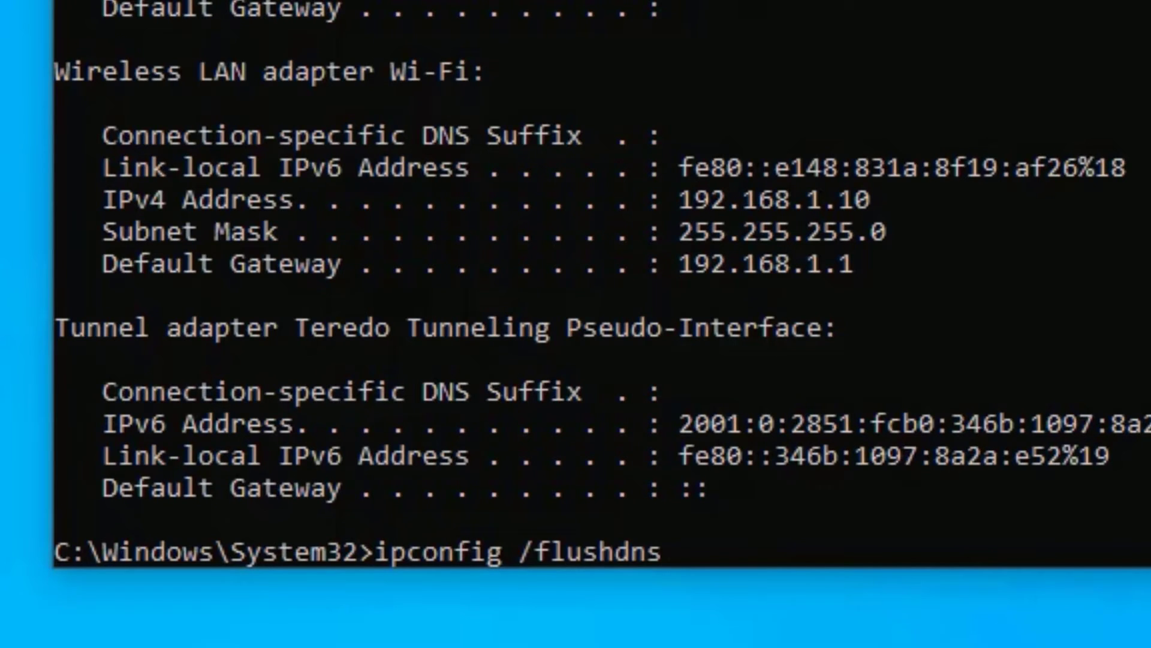
pyautogui.press('Return')
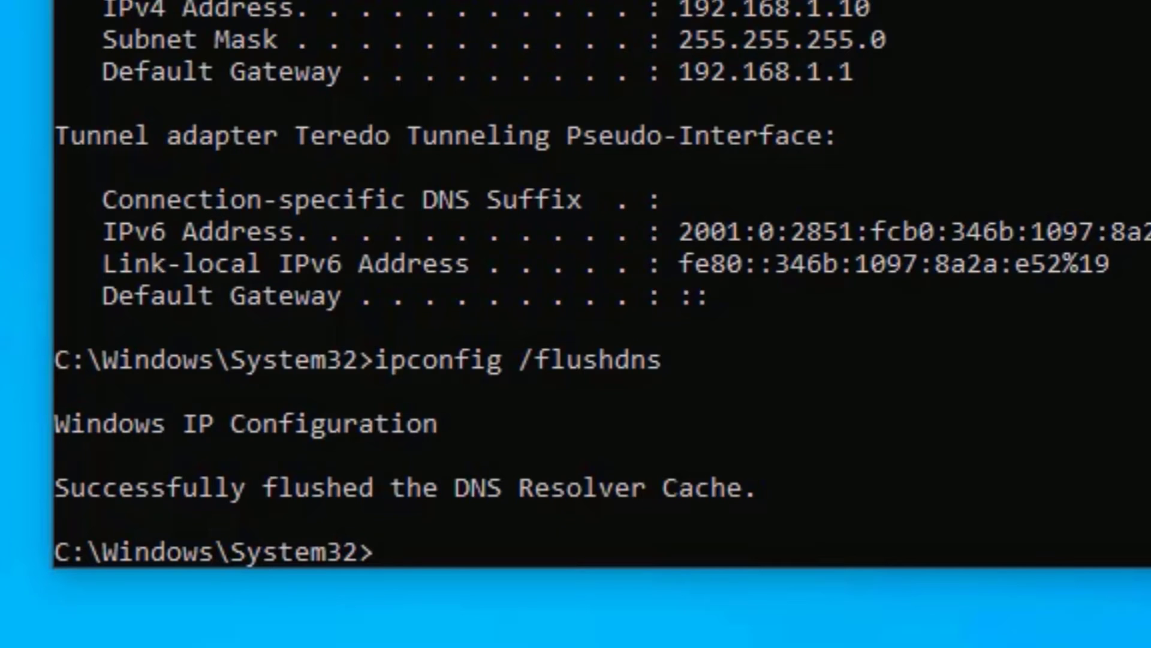
pyautogui.write('e')
pyautogui.write('xit')
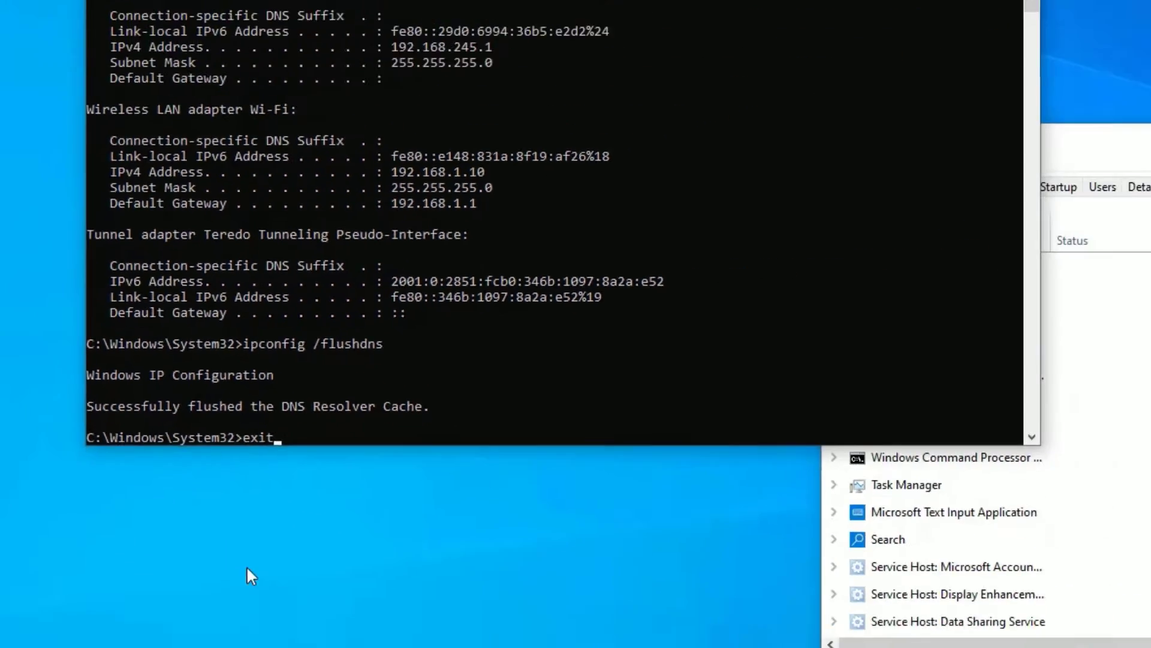
pyautogui.press('Return')
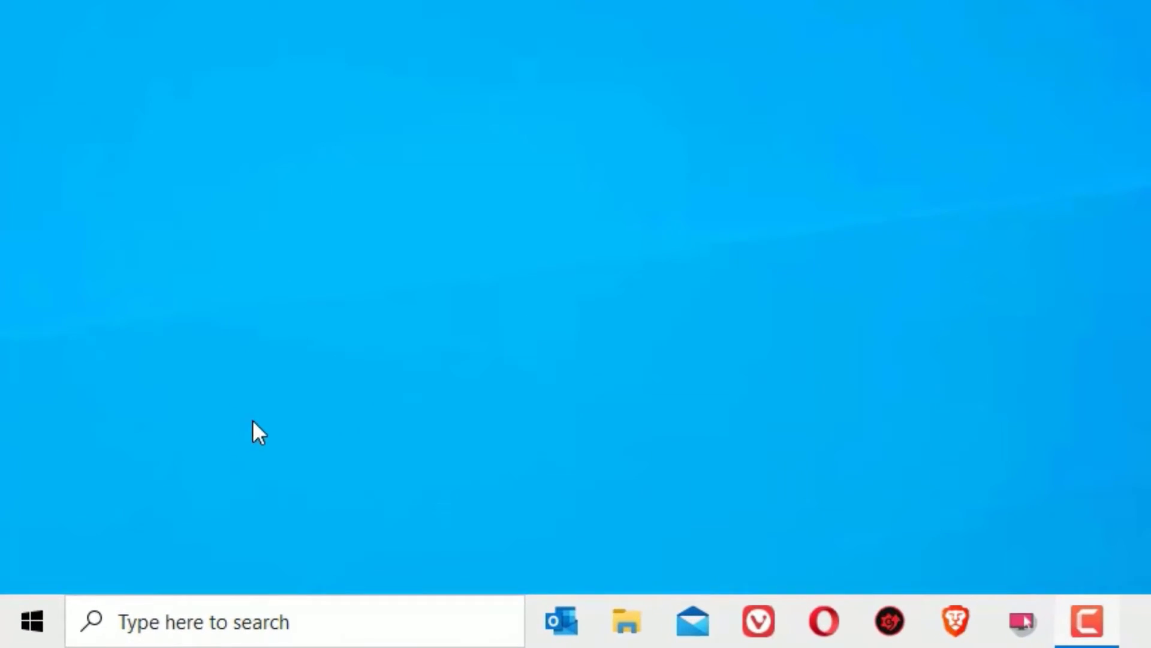
# Launch Control Panel from search and view all items as Large icons
pyautogui.click(100, 638)
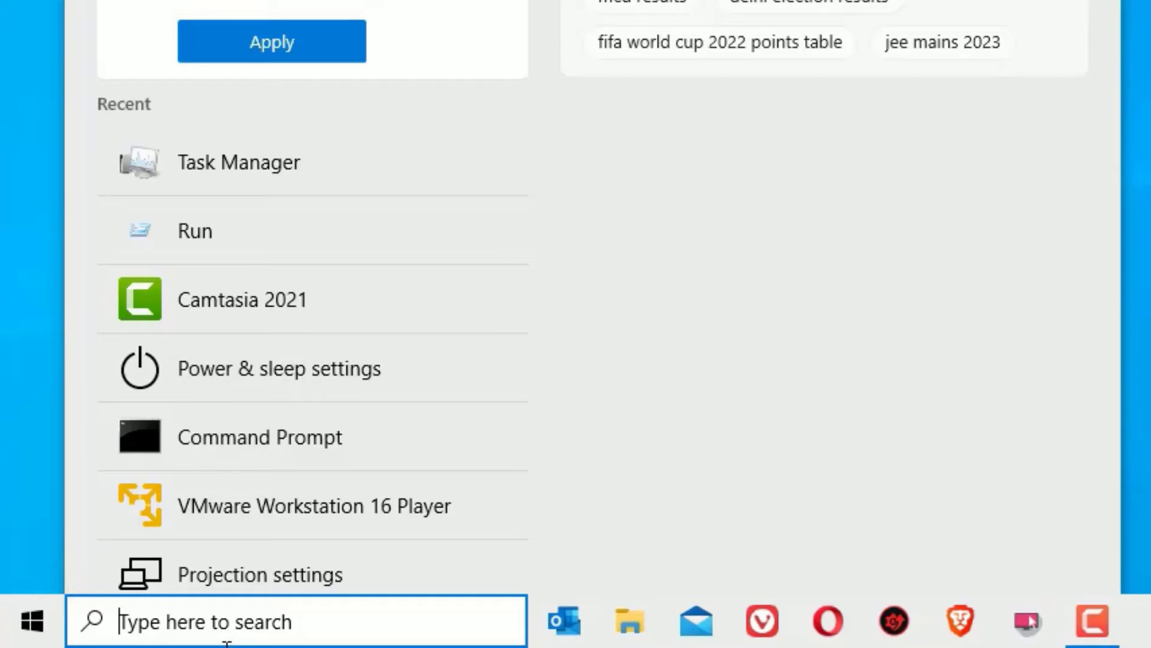
pyautogui.write('conreol')
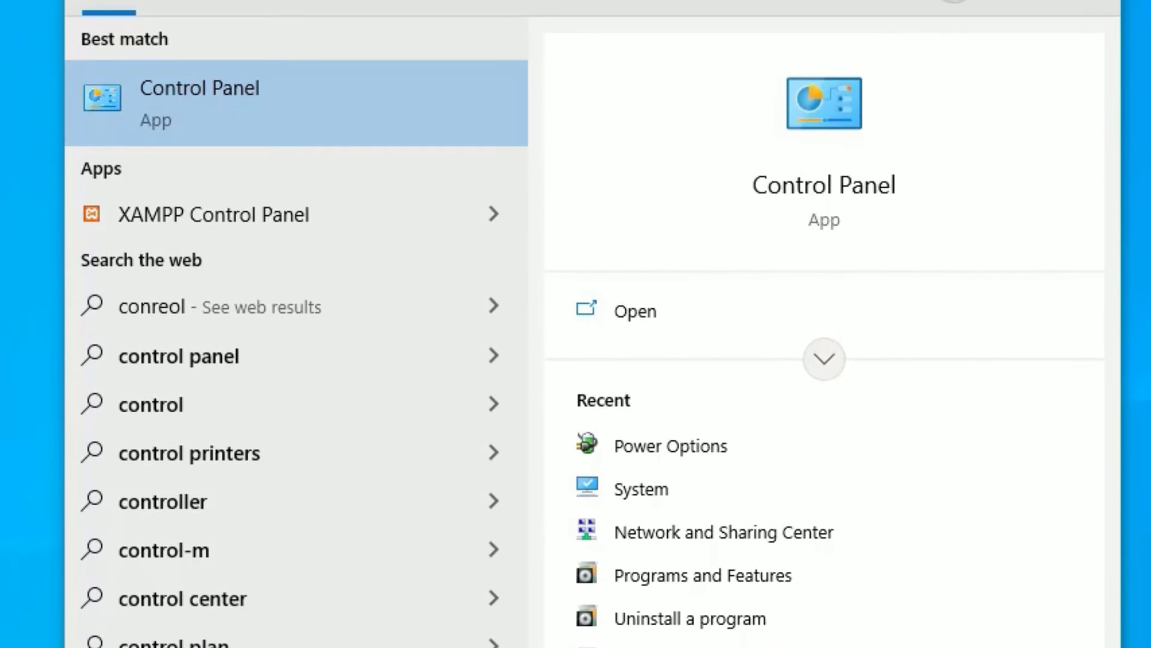
pyautogui.click(234, 125)
pyautogui.click(923, 113)
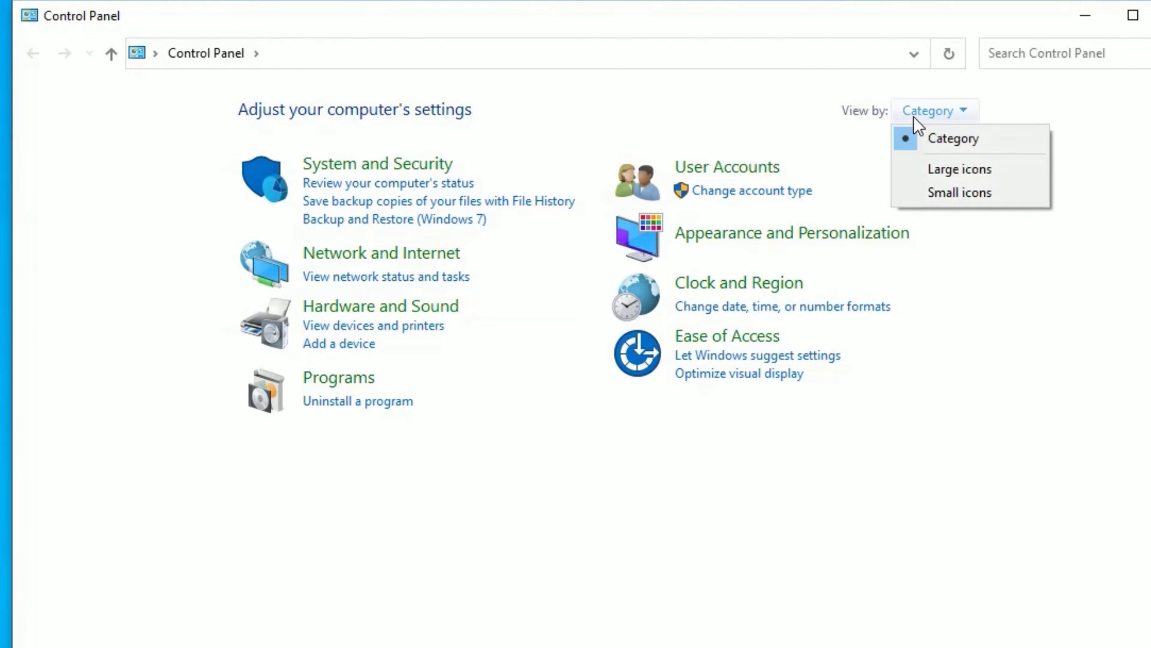
pyautogui.click(942, 170)
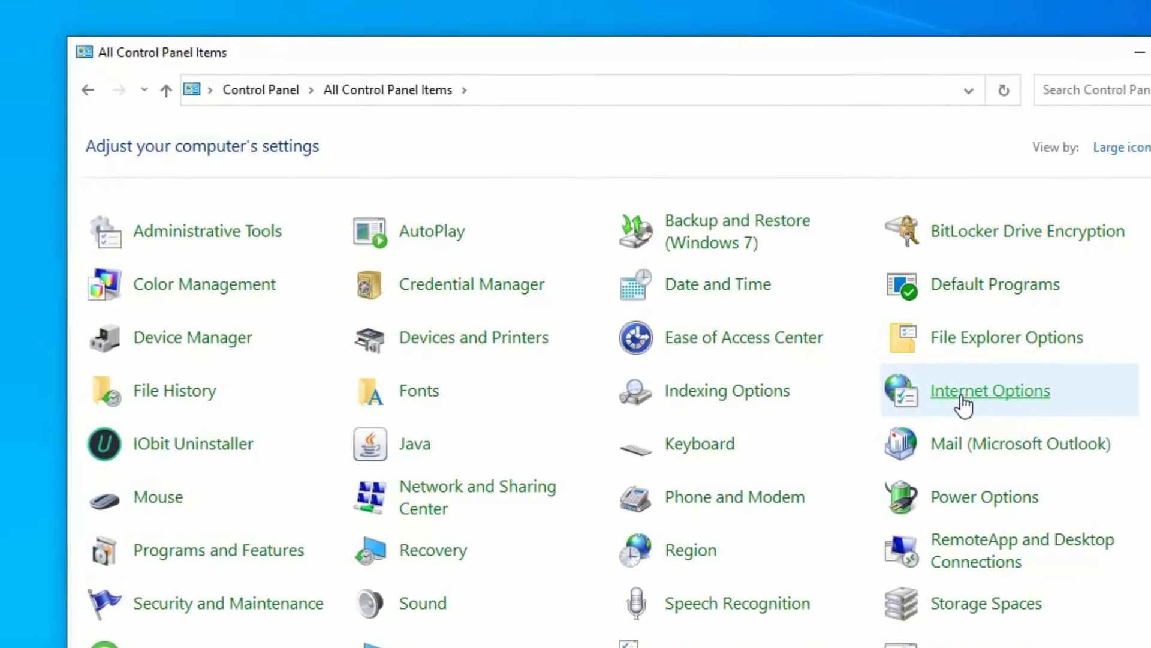
# In Internet Options Advanced, enable SSL 3.0 and TLS 1.0 through 1.3 and apply
pyautogui.click(909, 362)
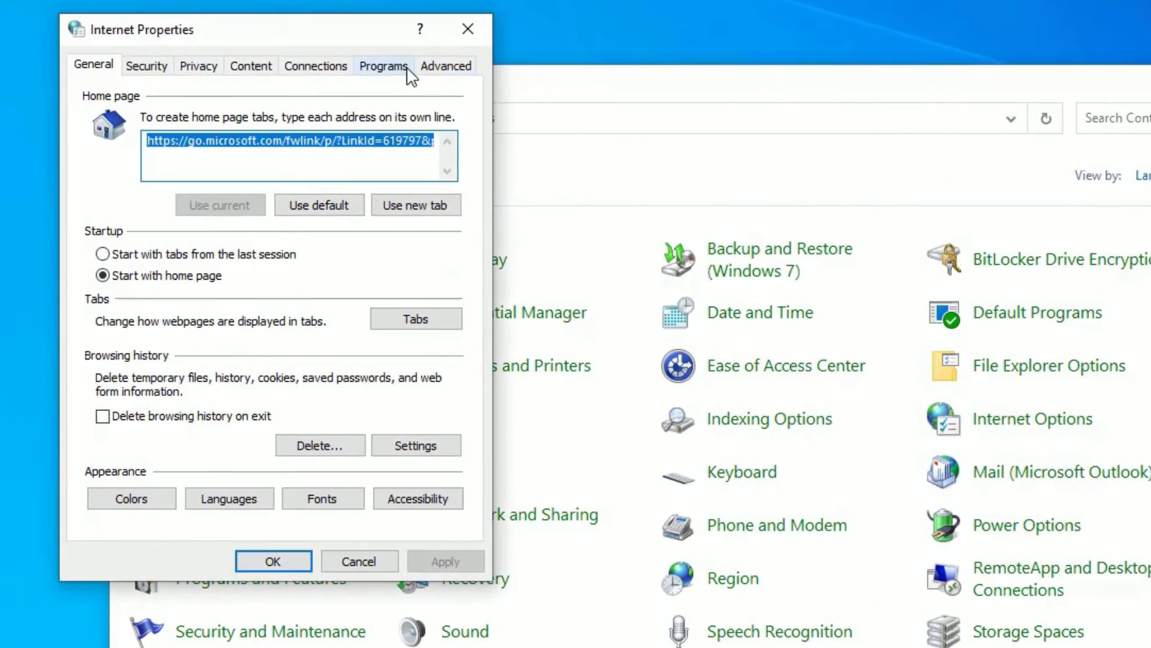
pyautogui.click(461, 76)
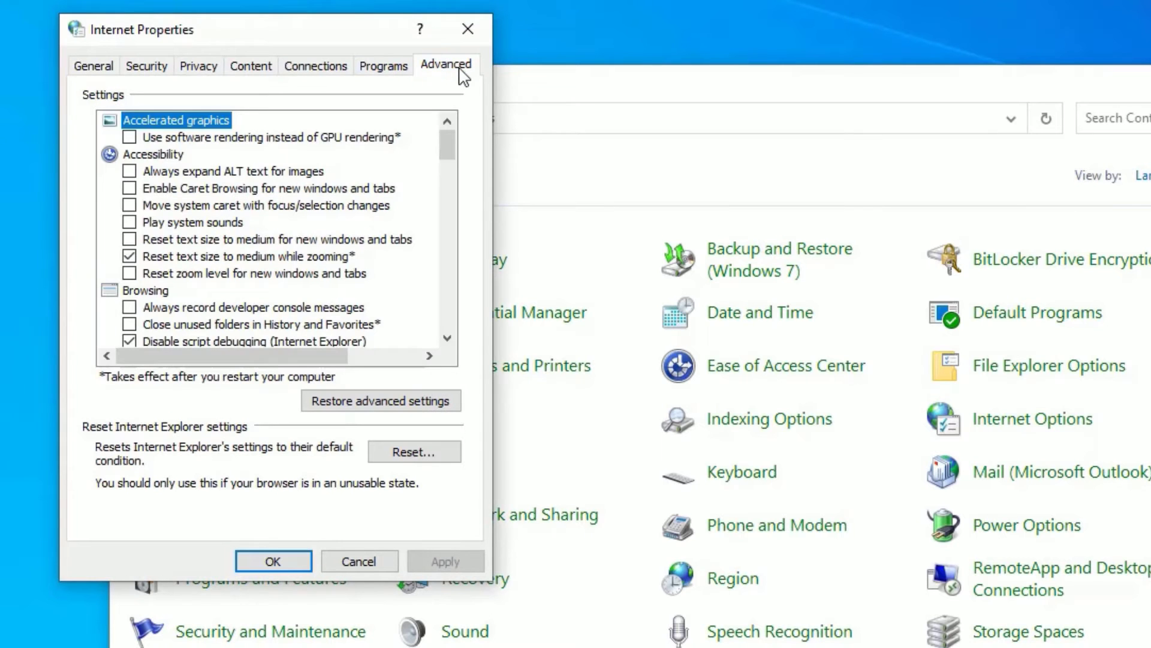
pyautogui.scroll(-3, 347, 258)
pyautogui.scroll(-10, 349, 257)
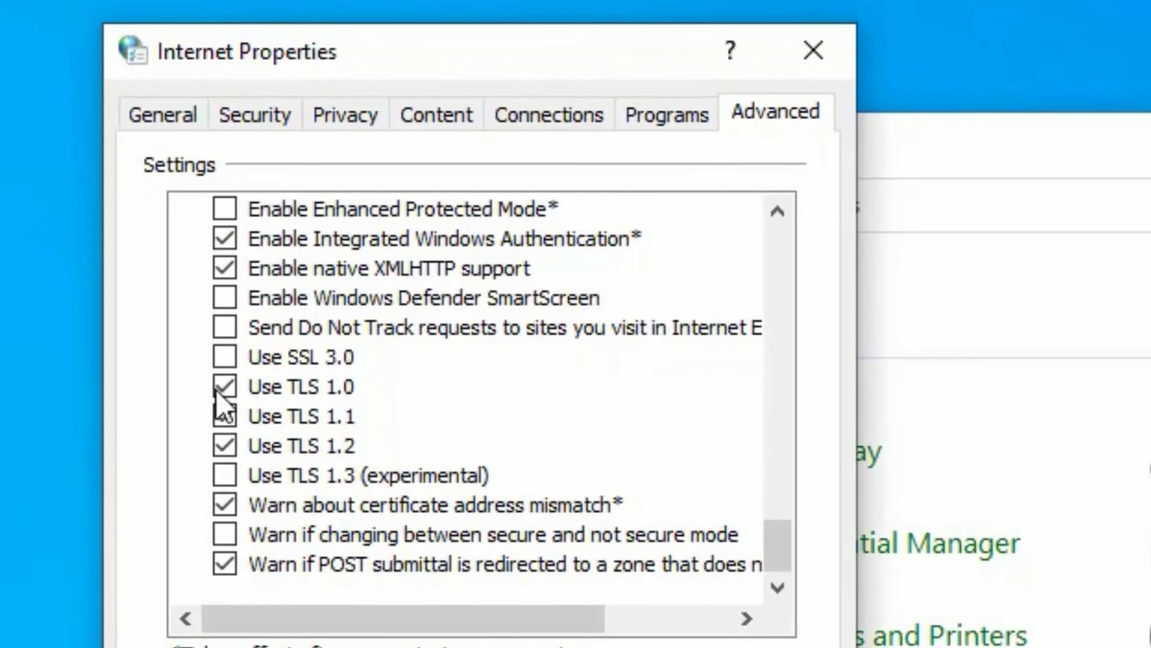
pyautogui.click(222, 396)
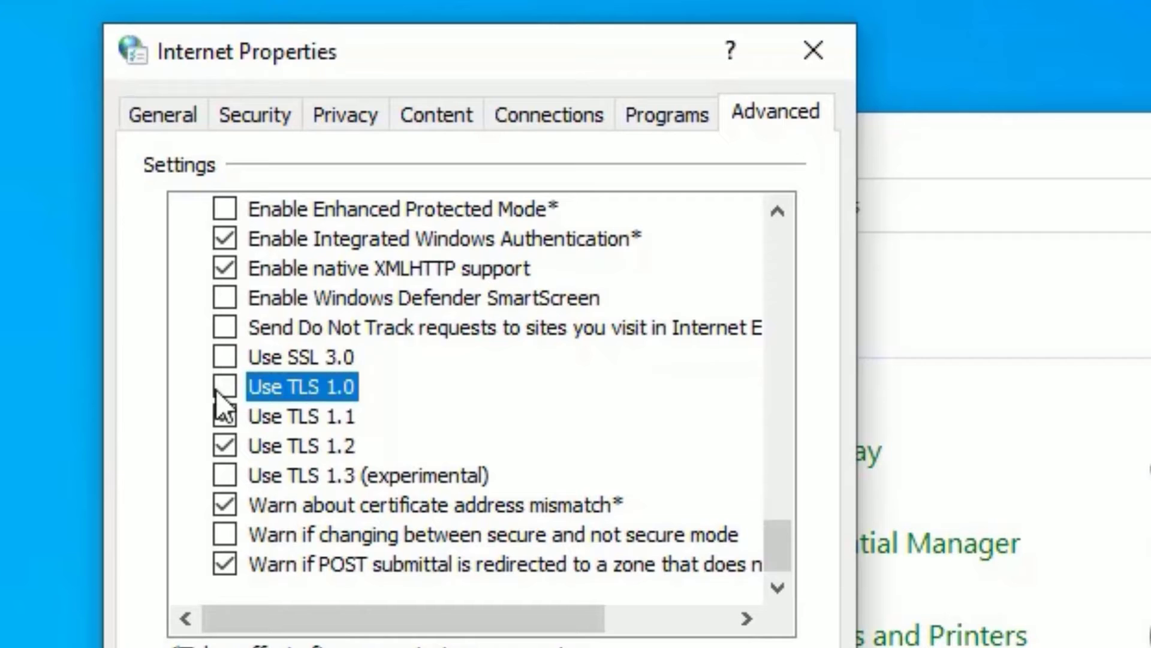
pyautogui.click(222, 358)
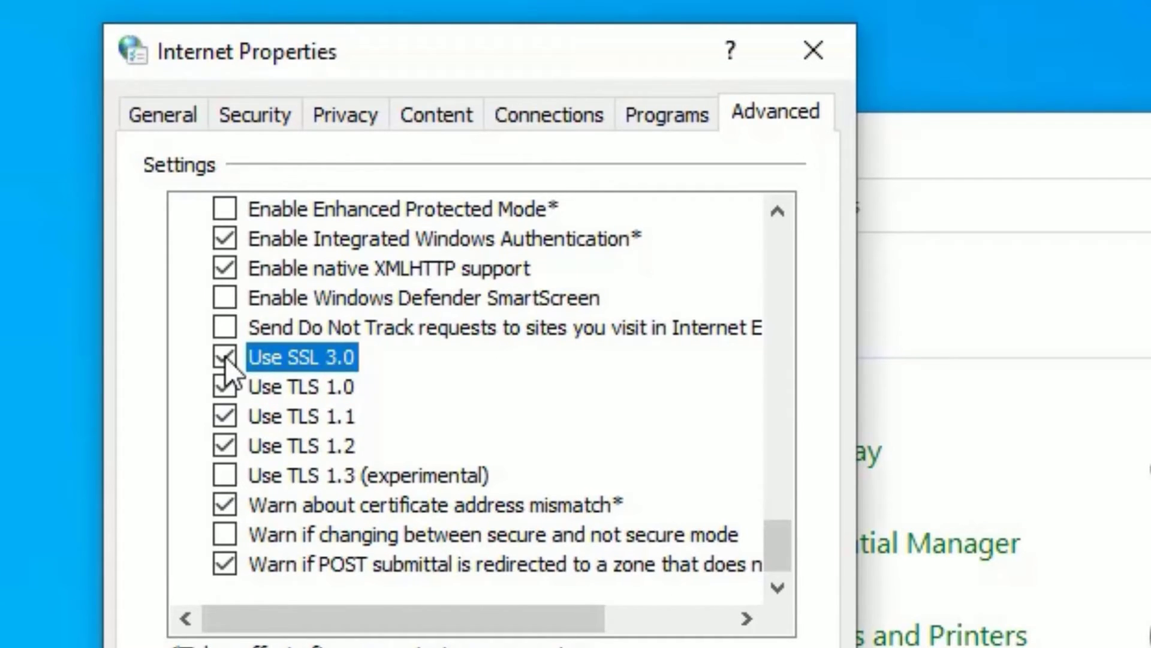
pyautogui.click(224, 475)
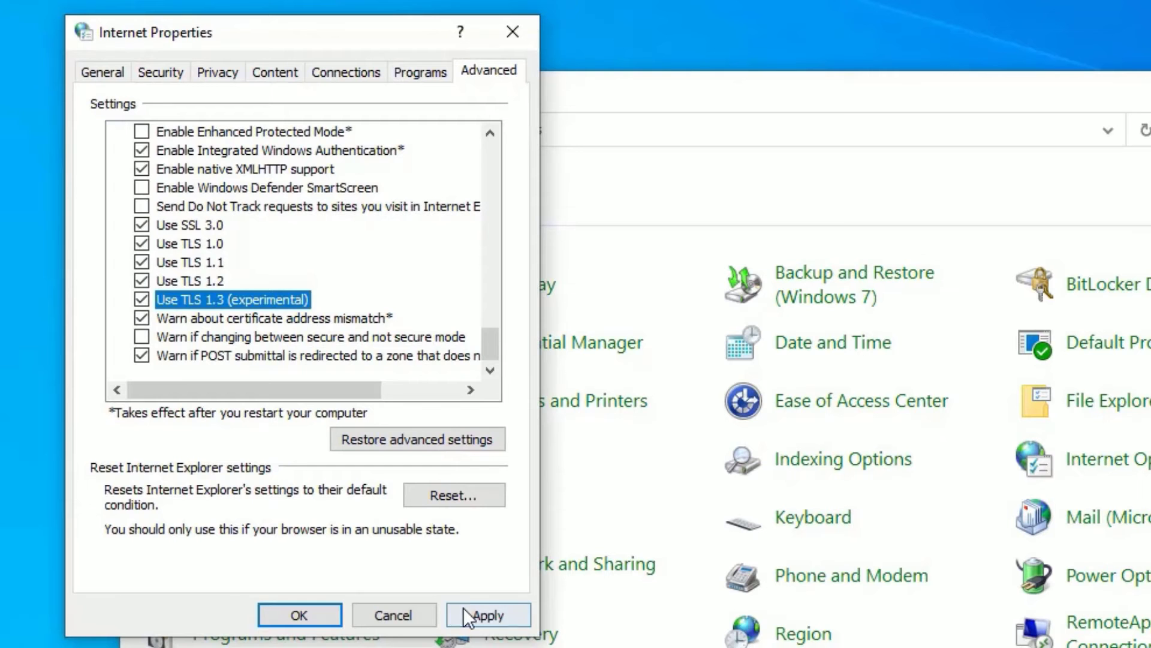
pyautogui.click(464, 607)
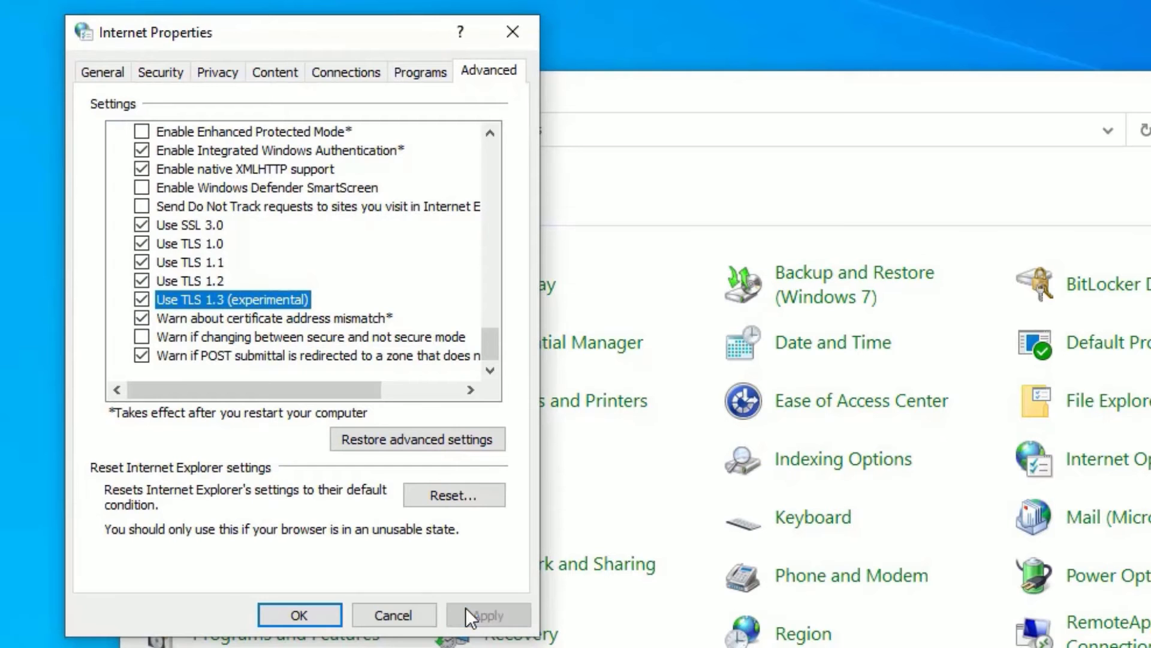
# Close Internet Properties, reopen Control Panel and show View network connections via 'view net'
pyautogui.click(290, 610)
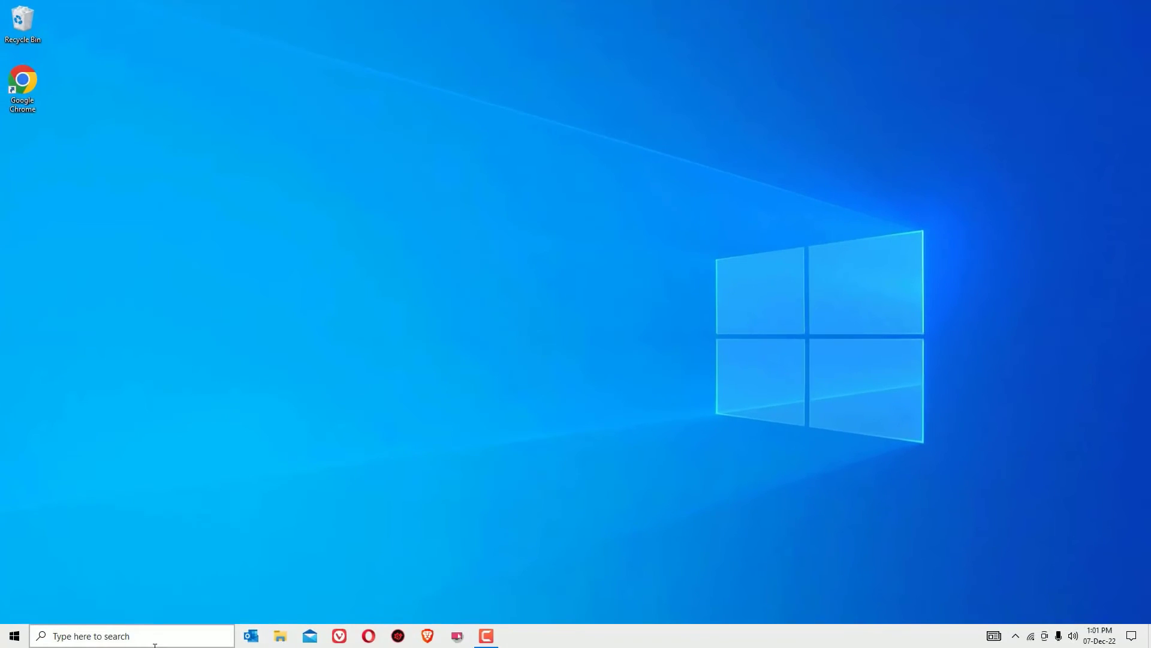
pyautogui.click(355, 625)
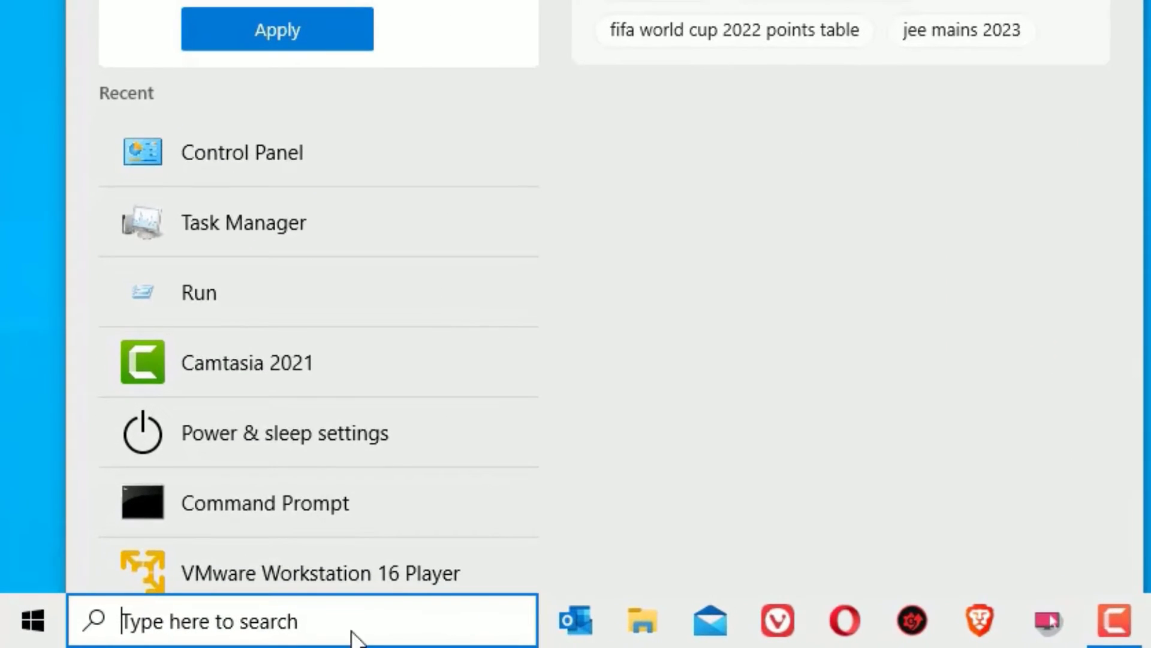
pyautogui.click(356, 144)
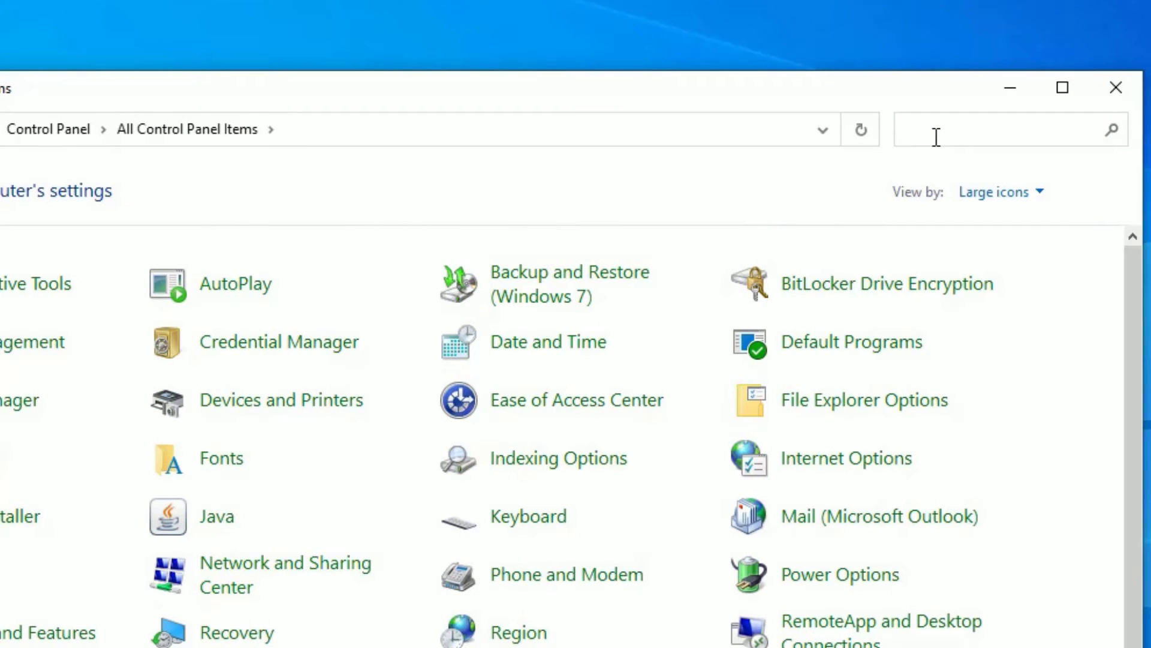
pyautogui.write('view net')
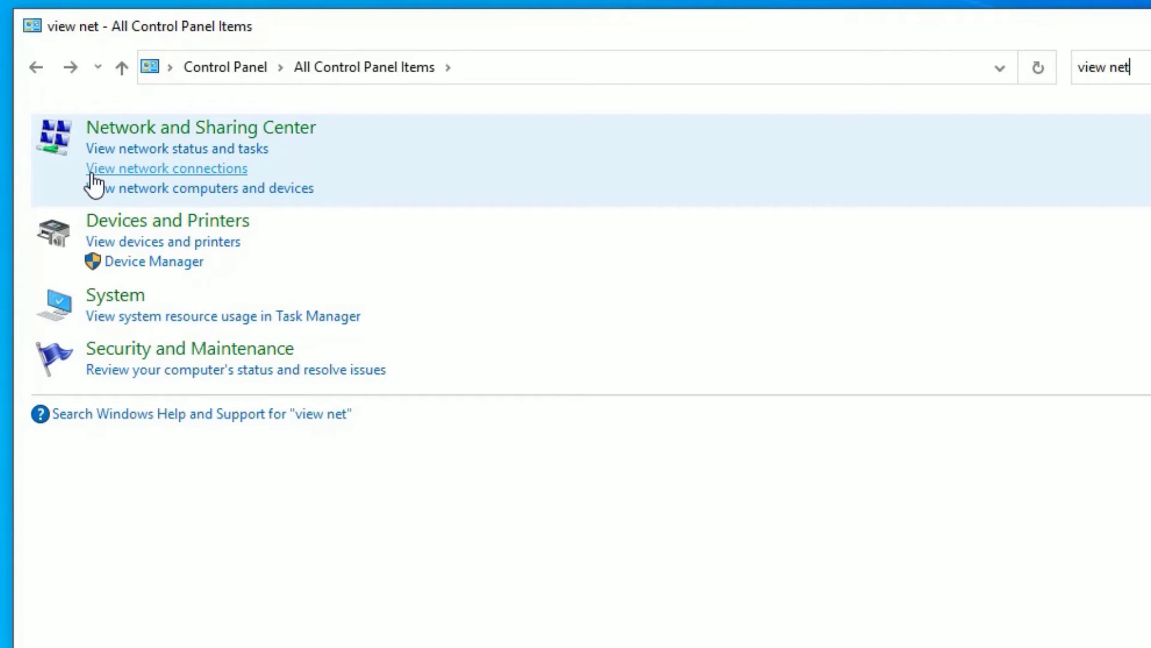
pyautogui.click(93, 177)
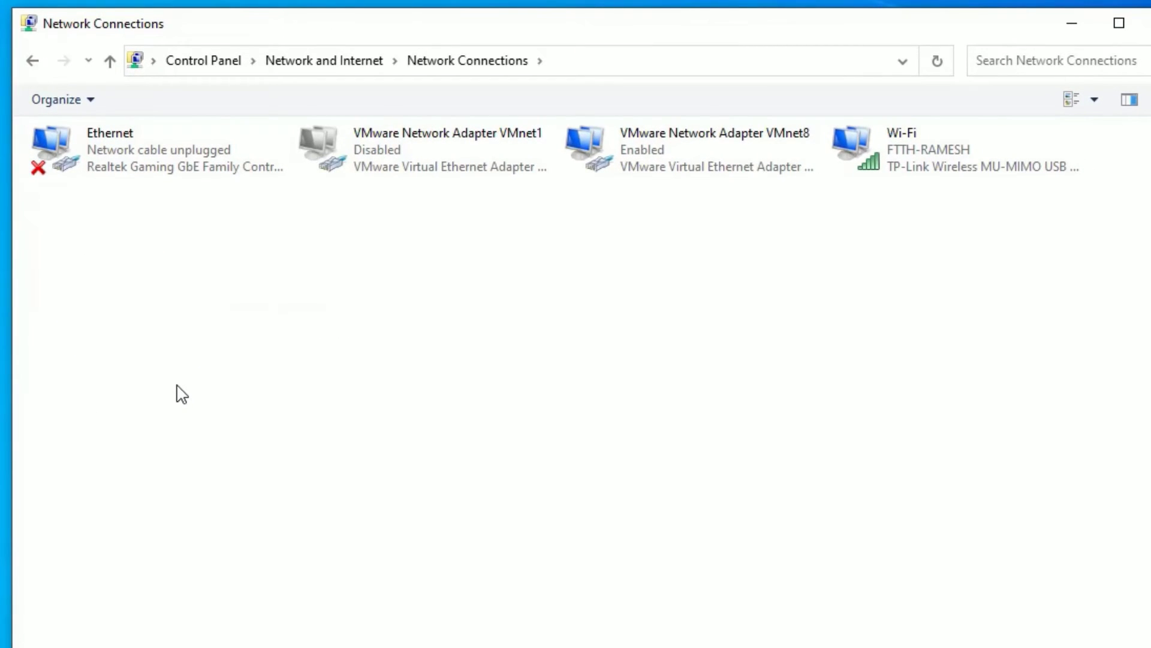
# Reach the Wi-Fi connection's IPv4 properties from Network Connections
pyautogui.rightClick(951, 173)
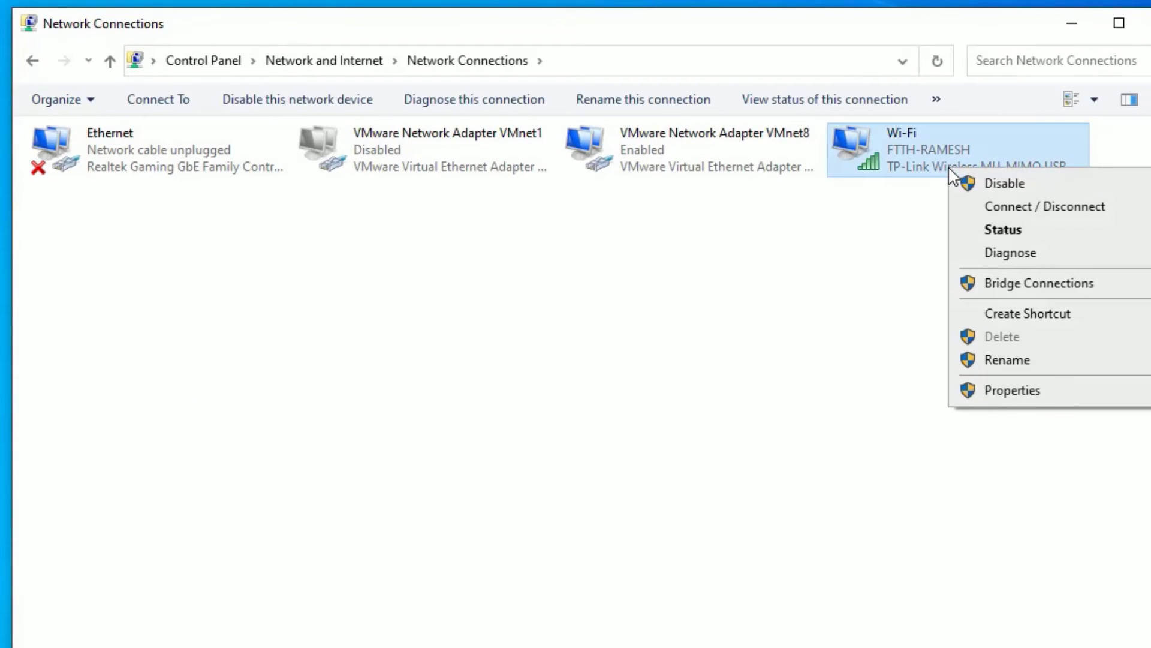
pyautogui.click(1000, 392)
pyautogui.click(126, 361)
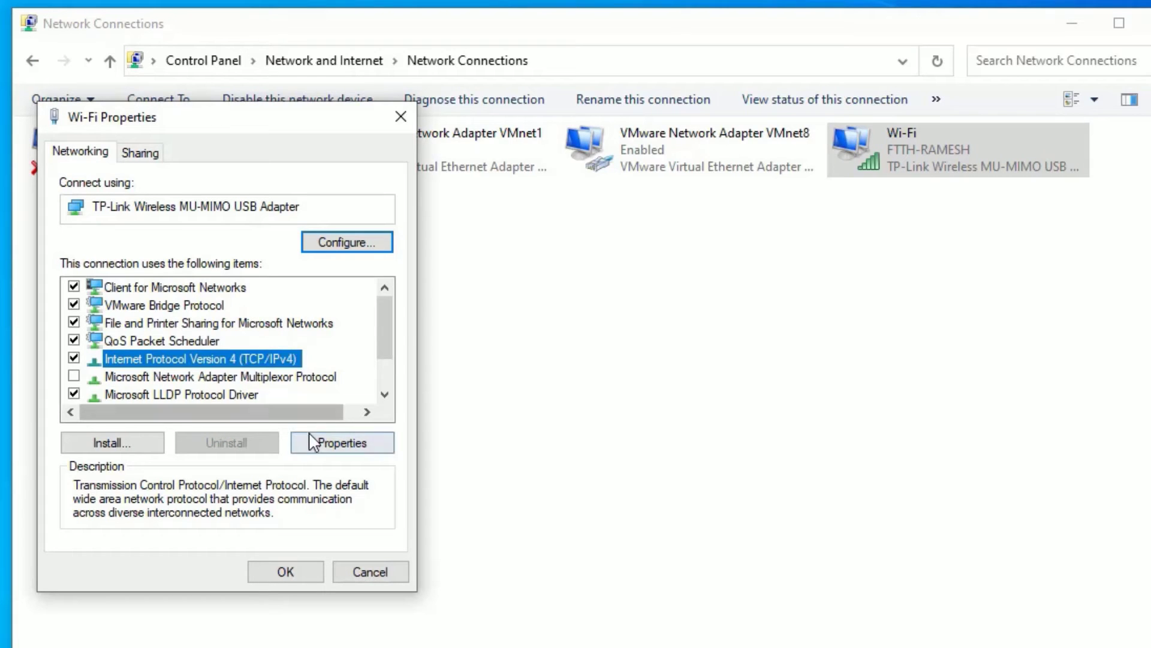
pyautogui.click(319, 445)
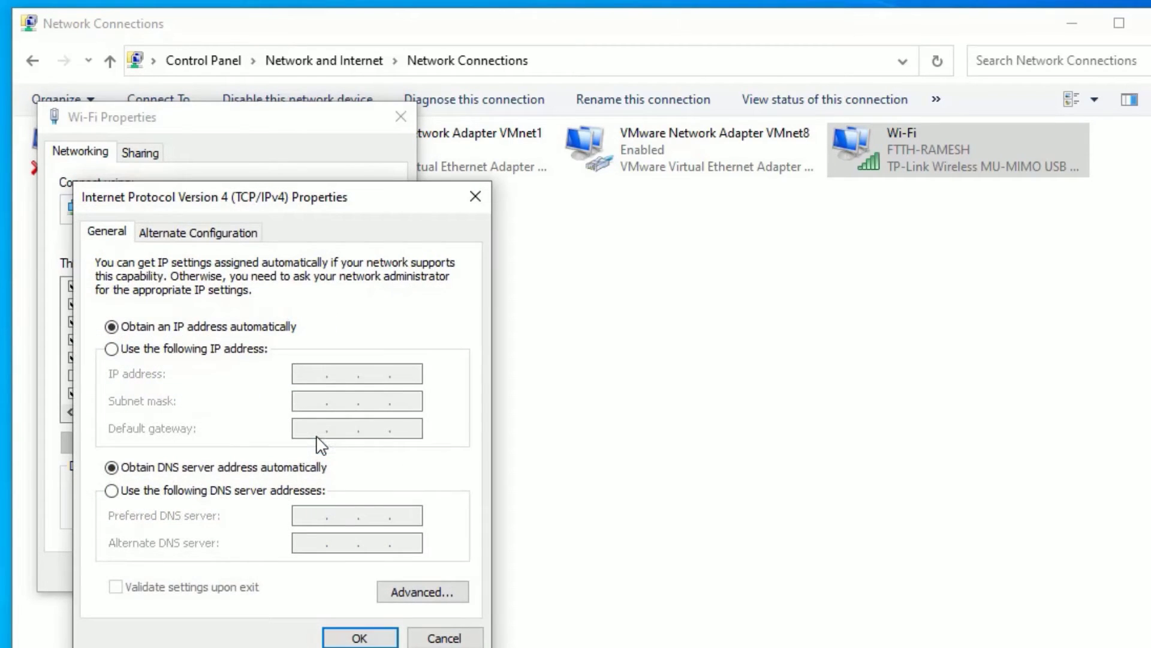
# Set manual DNS servers 8.8.8.8 and 8.8.4.4 for Wi-Fi and confirm
pyautogui.click(148, 491)
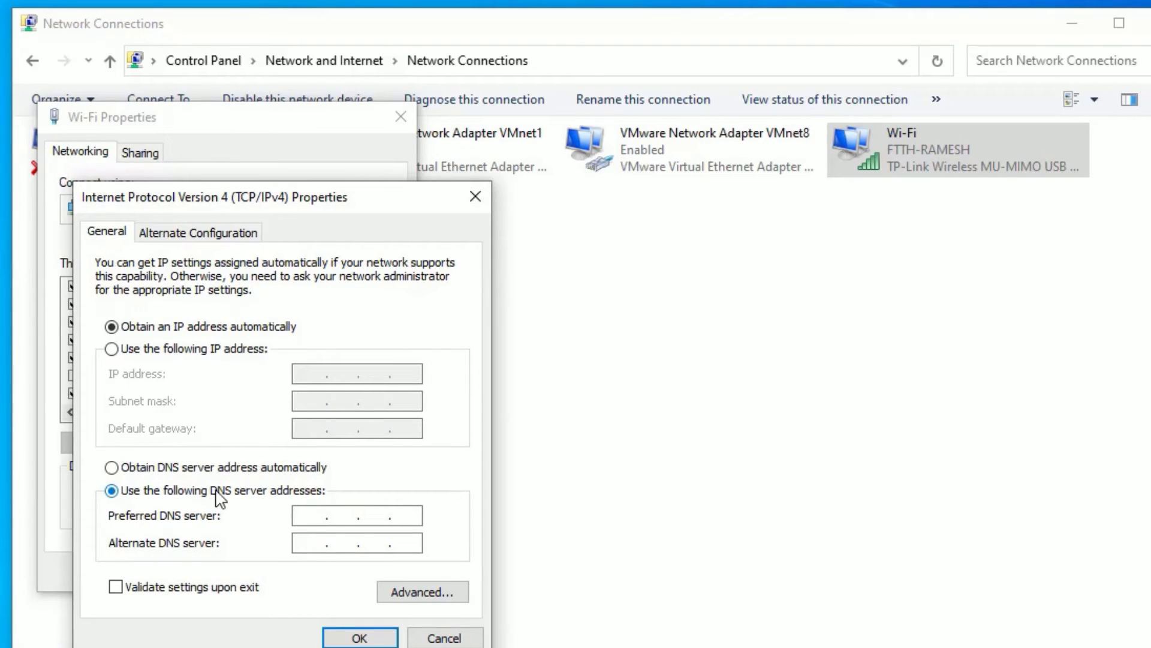
pyautogui.click(317, 515)
pyautogui.write('8.')
pyautogui.write('8.8')
pyautogui.click(311, 545)
pyautogui.write('8.8.4.')
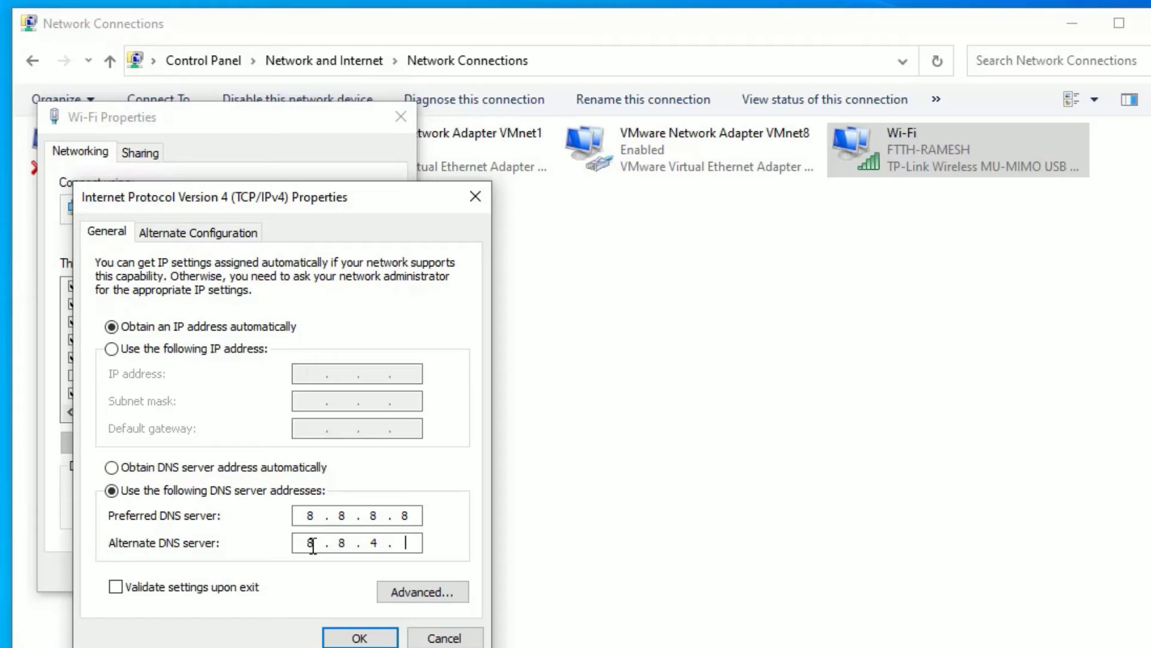
pyautogui.write('4')
pyautogui.click(359, 637)
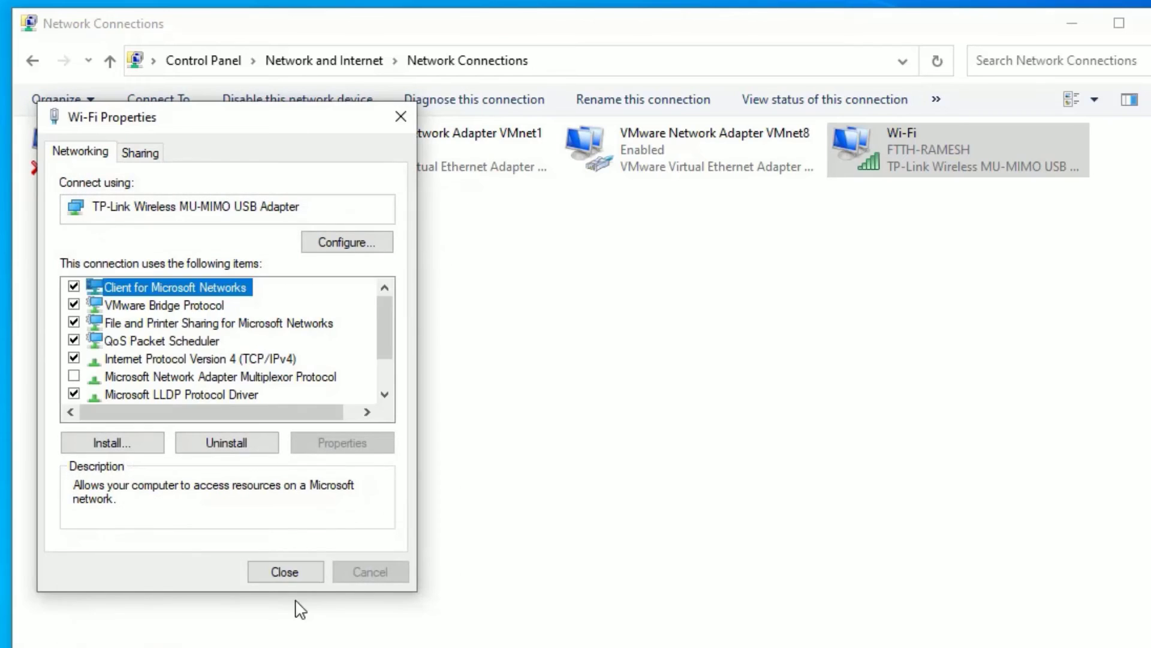
pyautogui.click(277, 589)
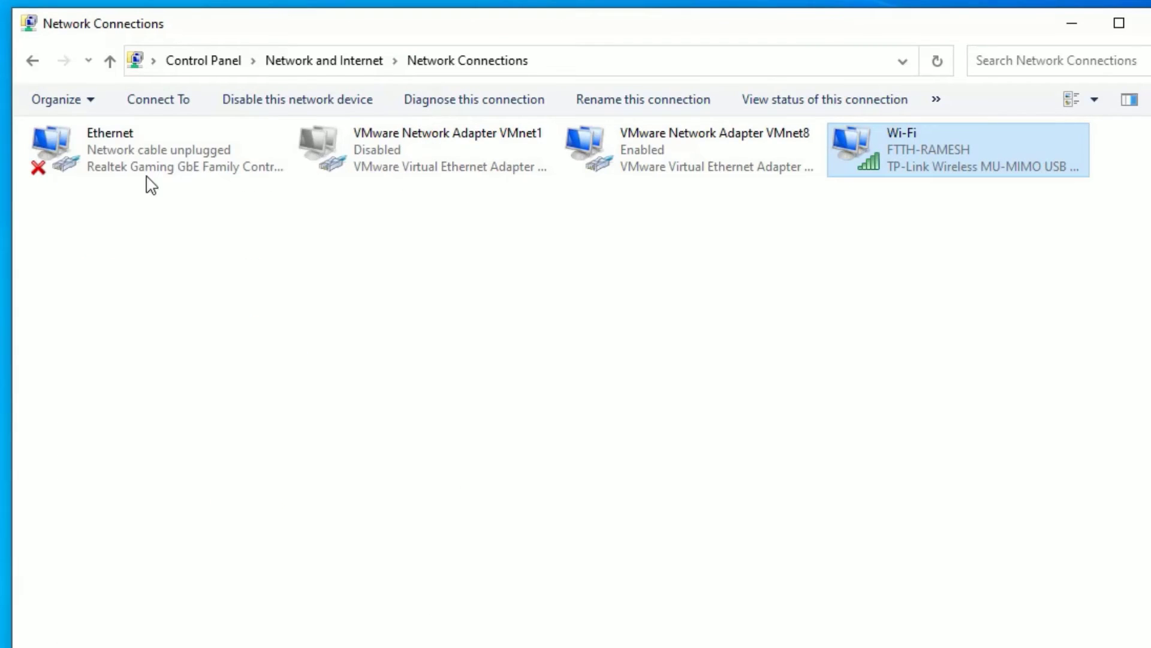
# Set Ethernet's IPv4 DNS servers to 8.8.8.8 and 8.8.4.4 and apply
pyautogui.rightClick(133, 159)
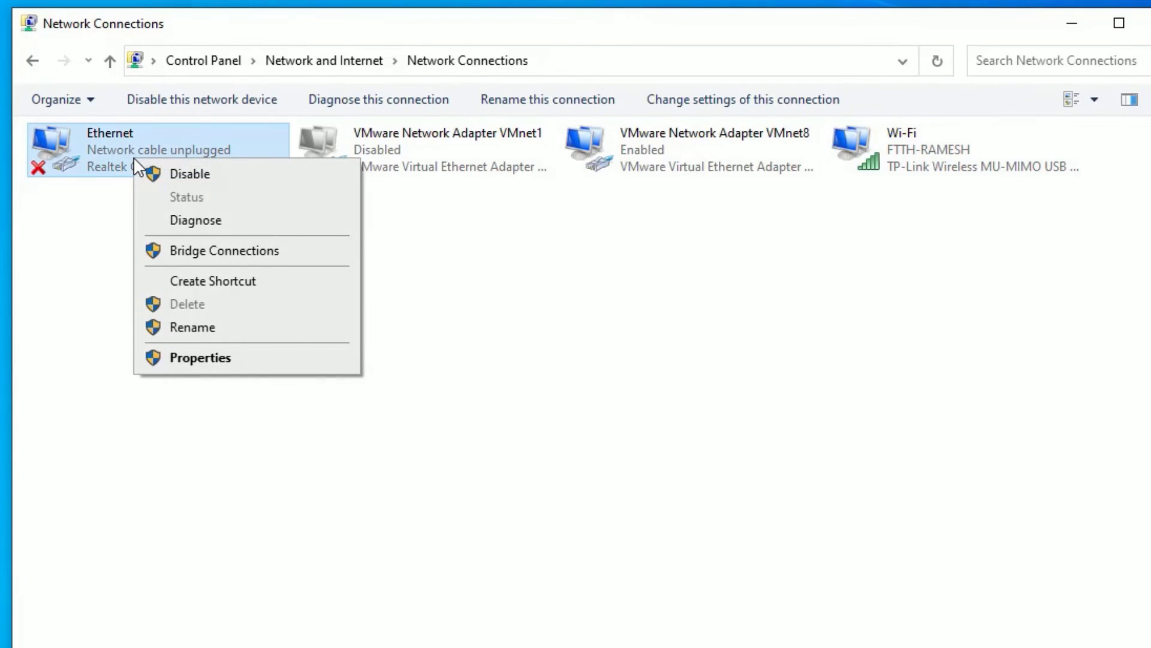
pyautogui.click(225, 360)
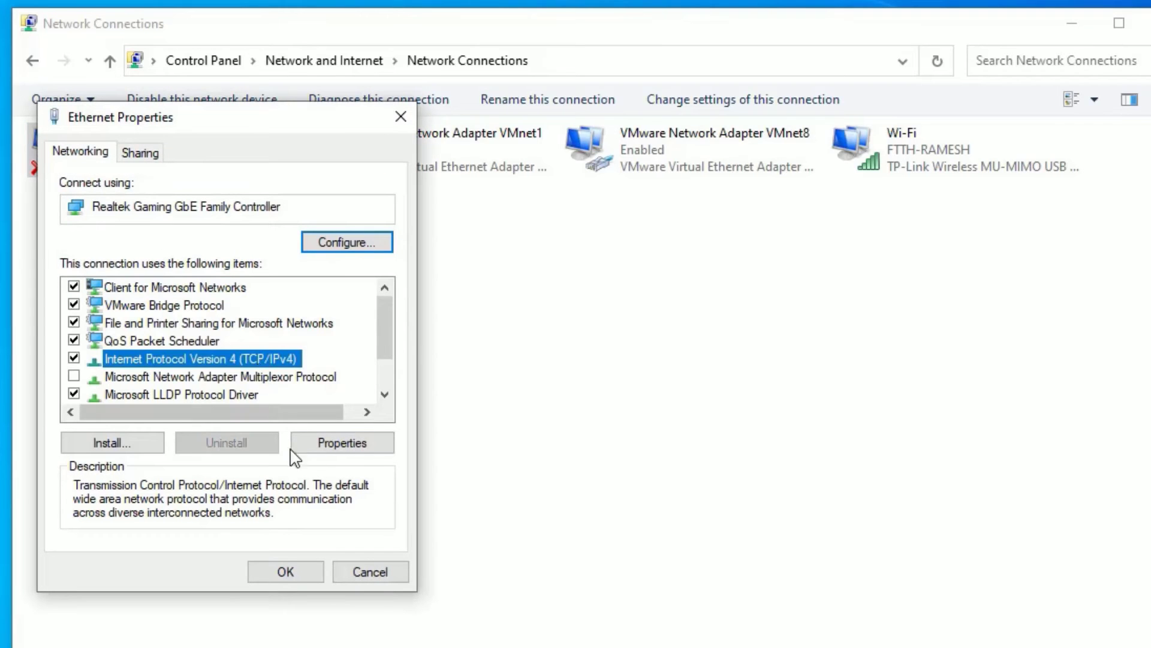
pyautogui.click(359, 446)
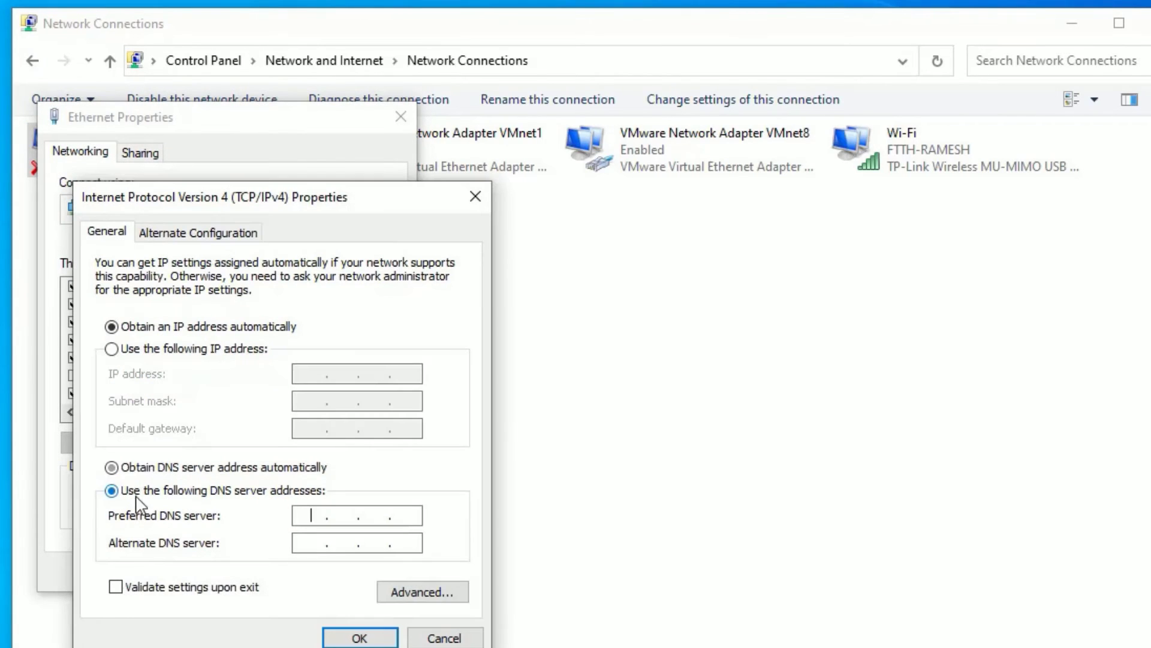
pyautogui.write('8')
pyautogui.press('Tab')
pyautogui.write('8.8.')
pyautogui.write('4.4')
pyautogui.click(360, 638)
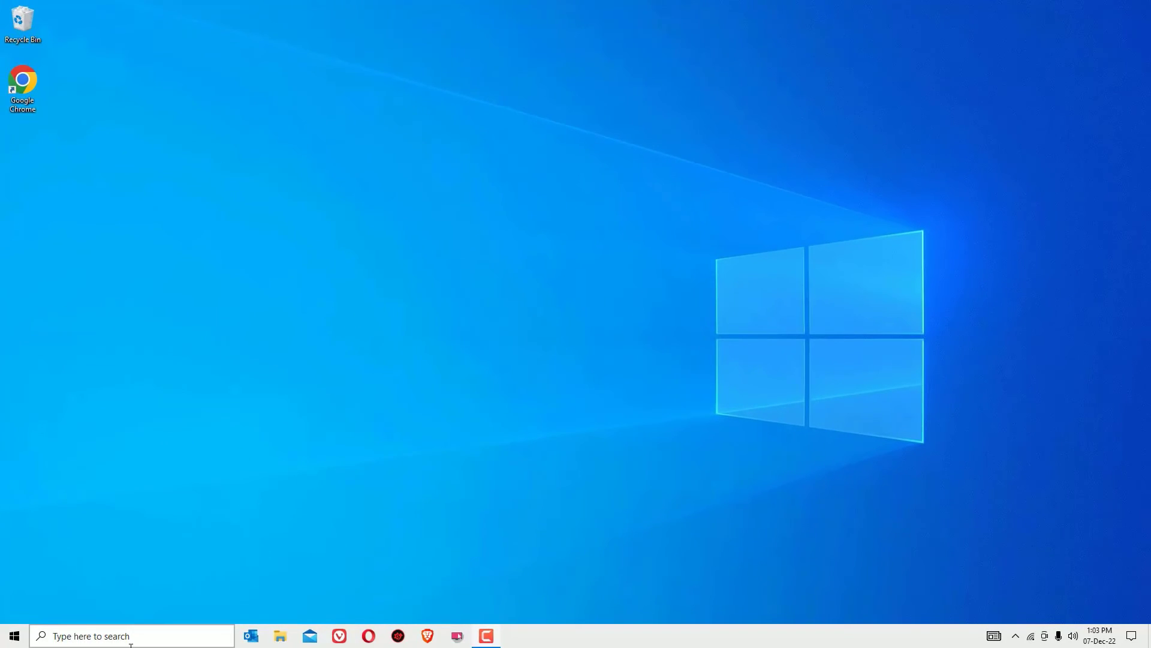
# Launch Device Manager via Windows search and expand Network adapters
pyautogui.click(130, 641)
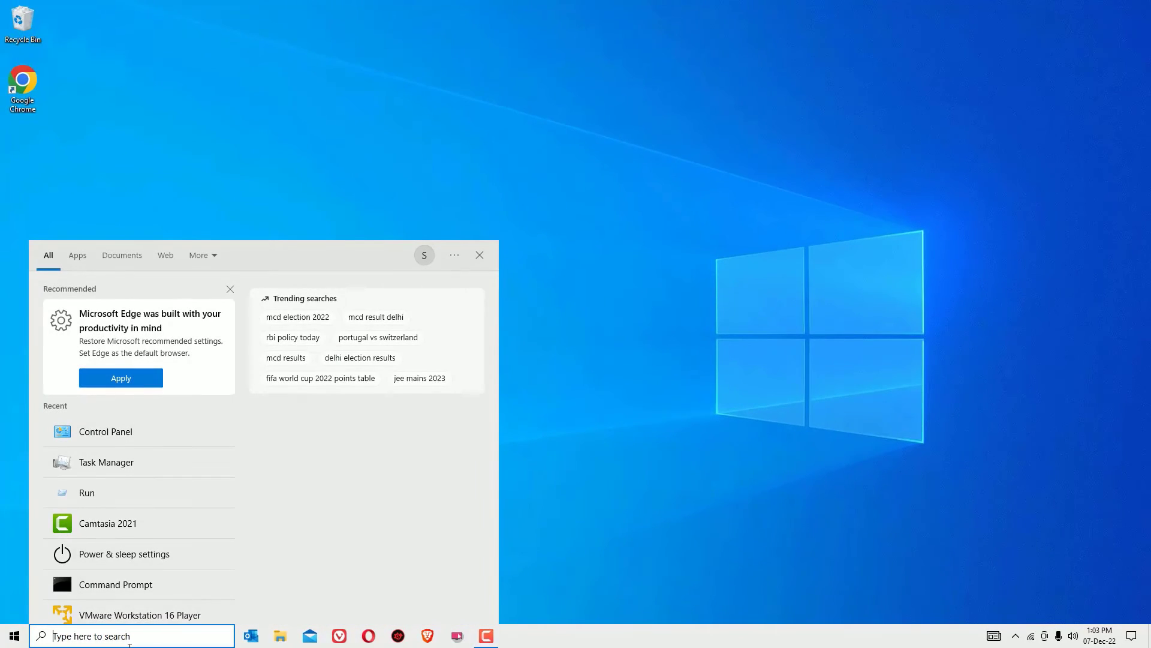
pyautogui.write('de')
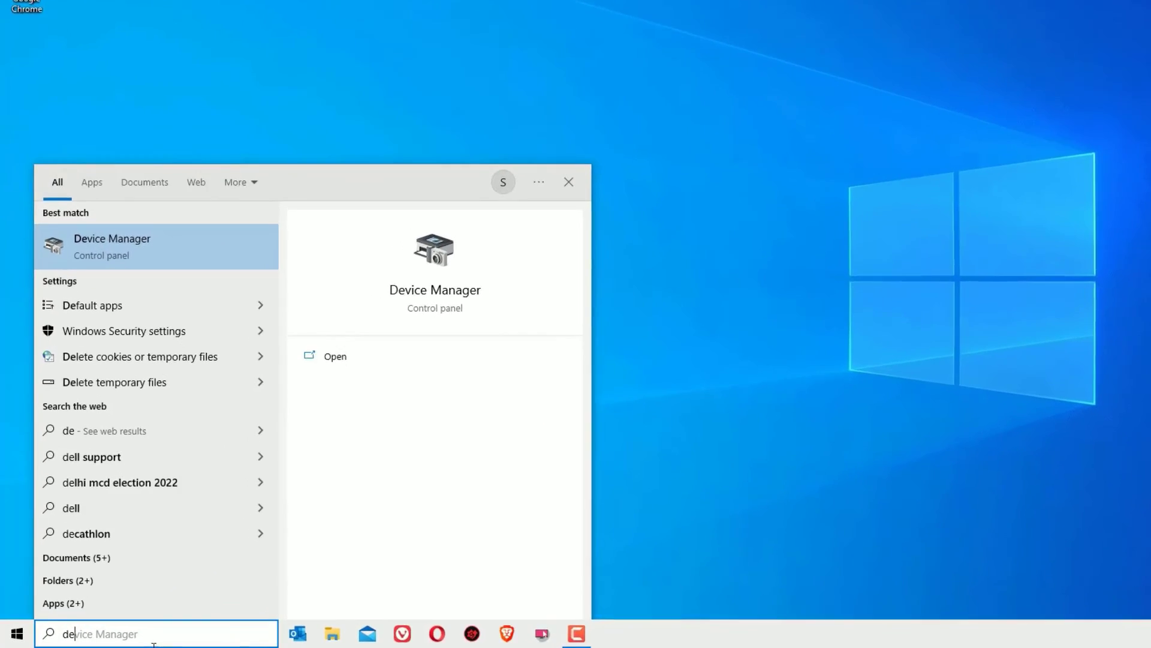
pyautogui.write('vi')
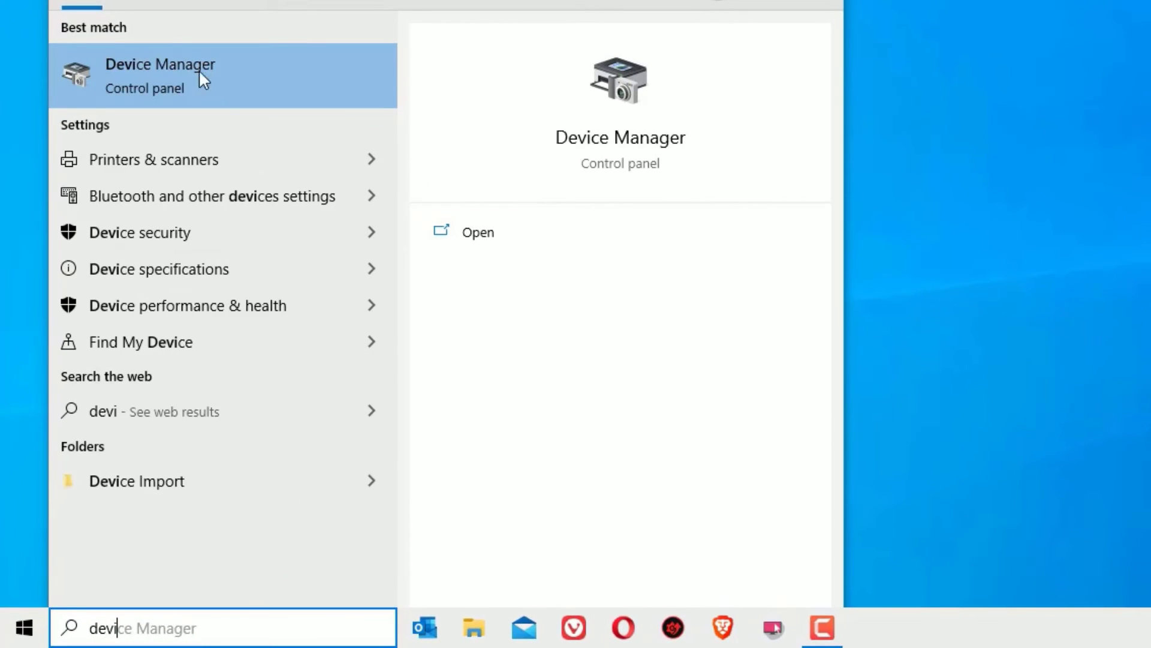
pyautogui.click(179, 76)
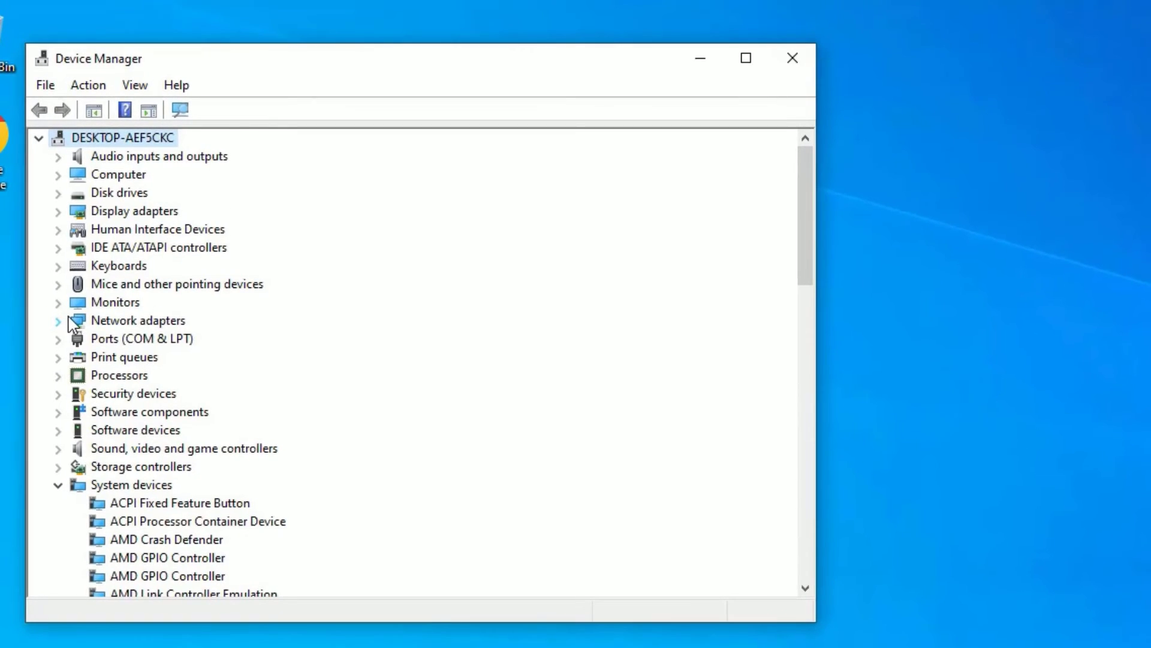
pyautogui.doubleClick(99, 323)
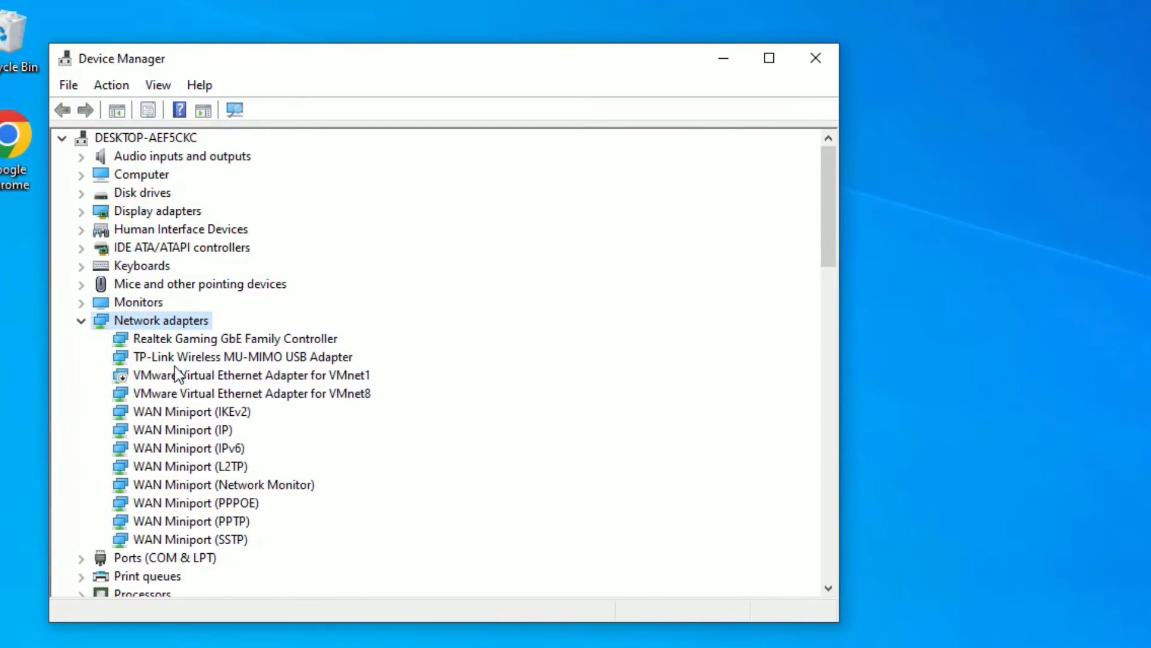
# Show the Driver details of the TP-Link Wireless MU-MIMO USB Adapter
pyautogui.click(177, 359)
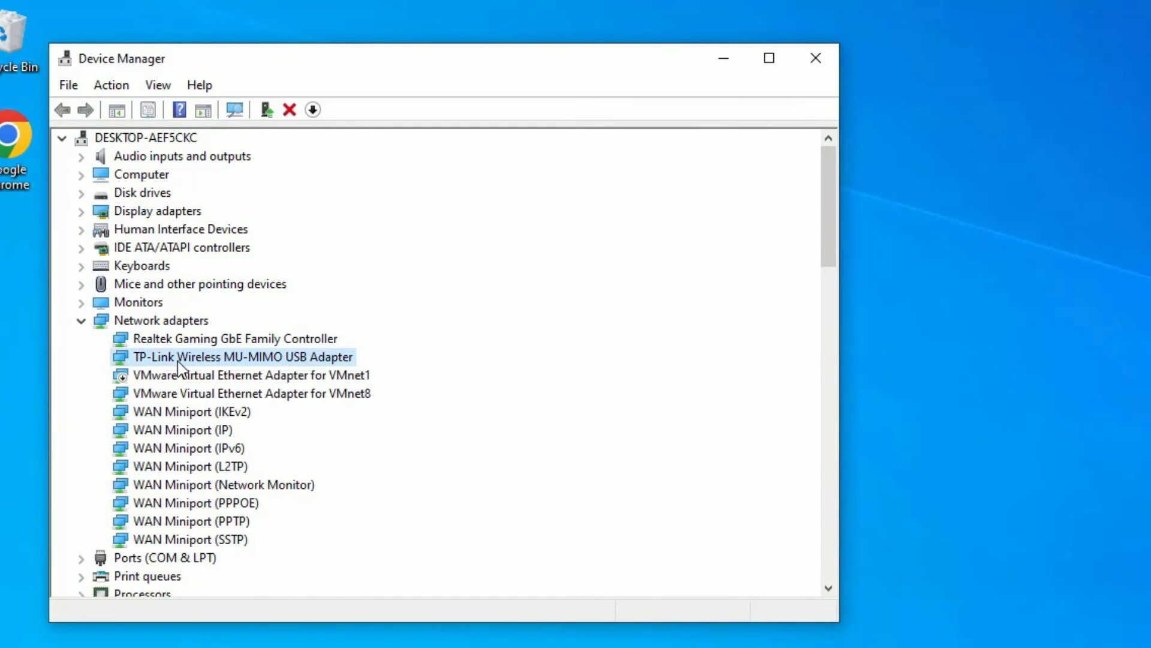
pyautogui.rightClick(178, 362)
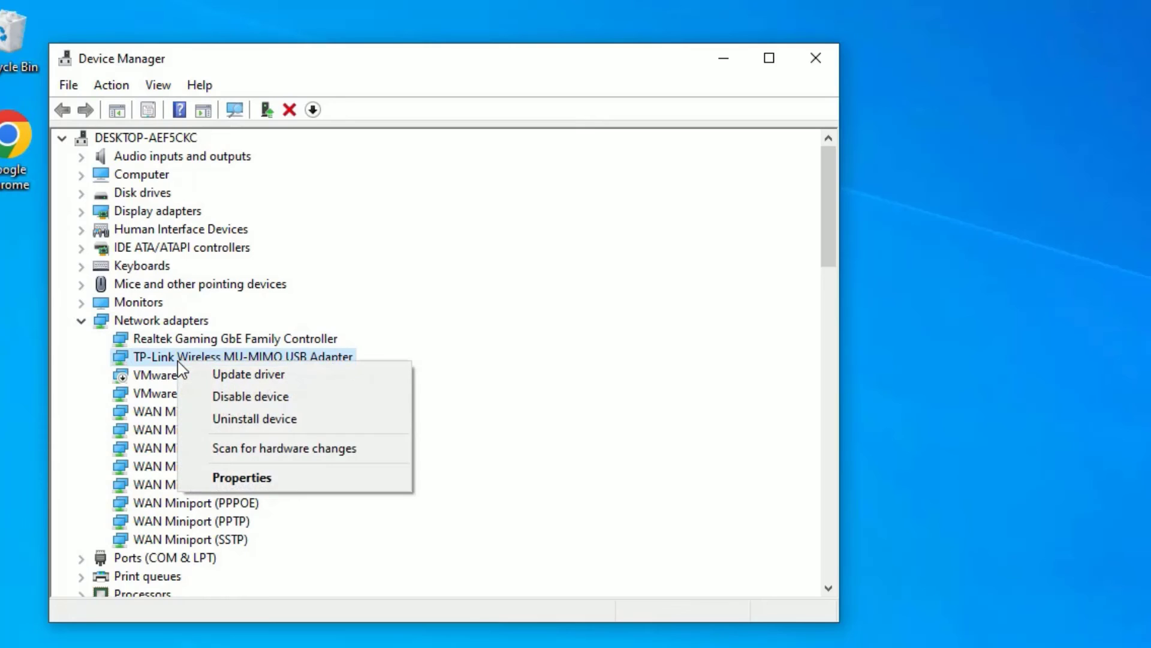
pyautogui.click(244, 477)
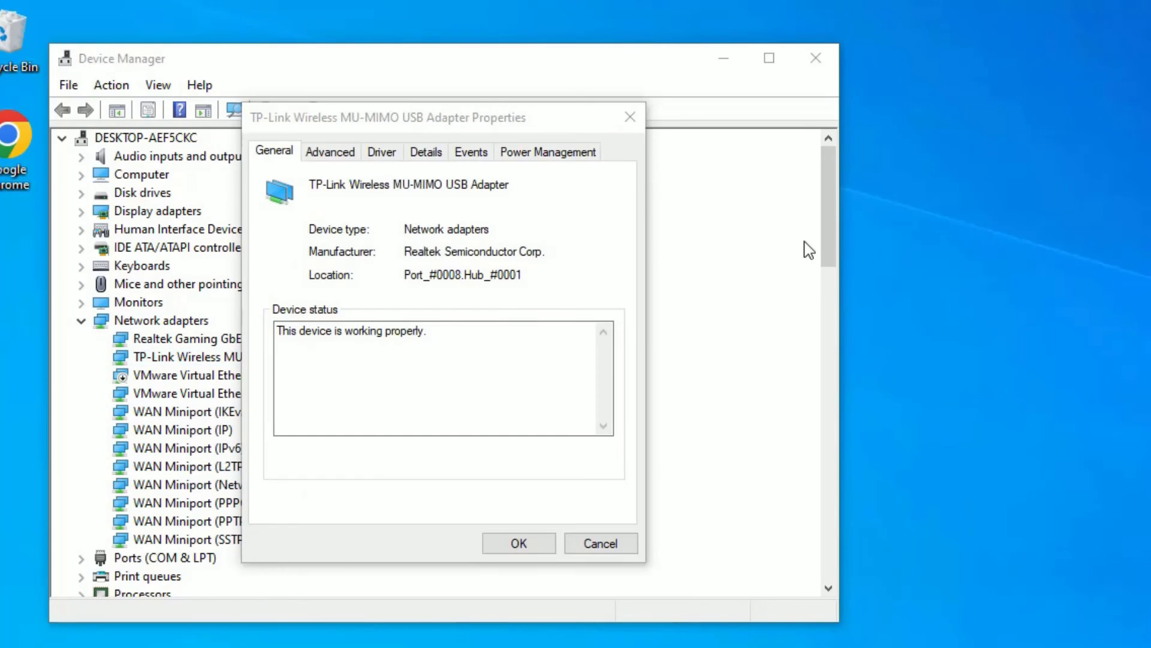
pyautogui.click(381, 153)
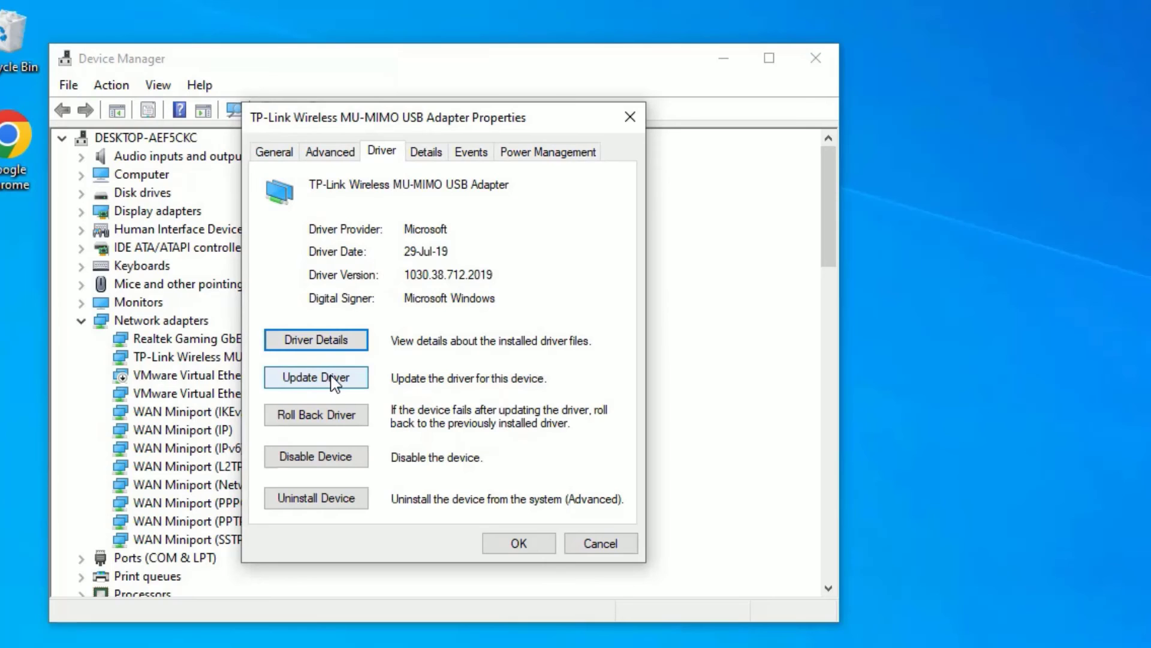
# Reinstall the locally available TP-Link Wireless MU-MIMO USB Adapter driver
pyautogui.click(307, 380)
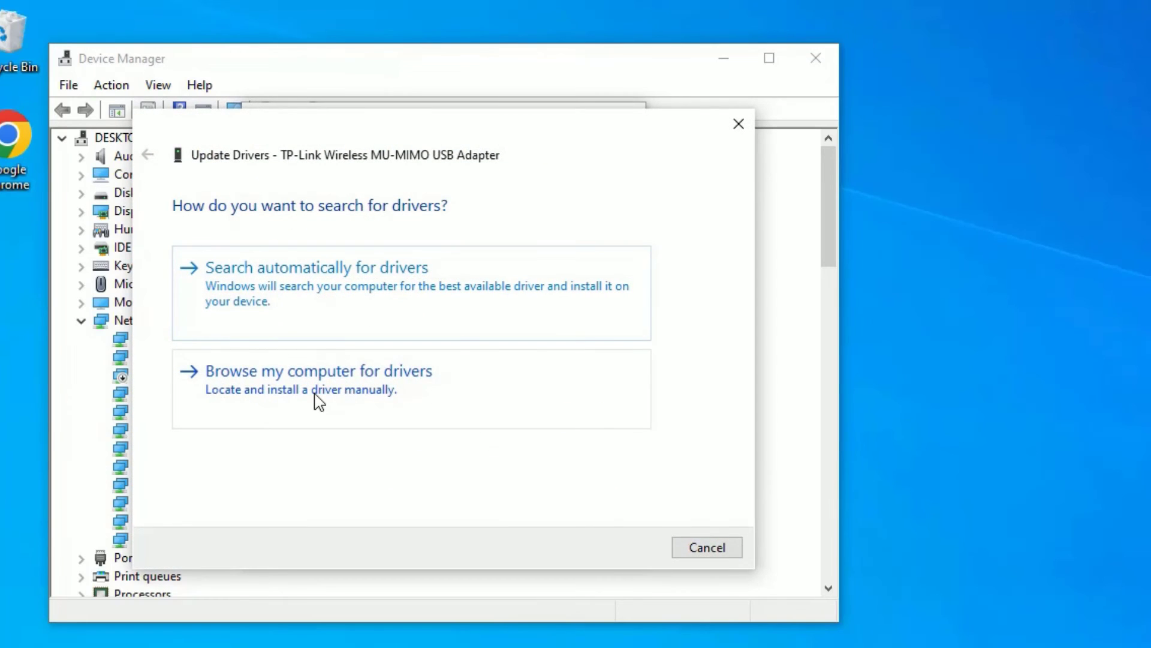
pyautogui.click(316, 401)
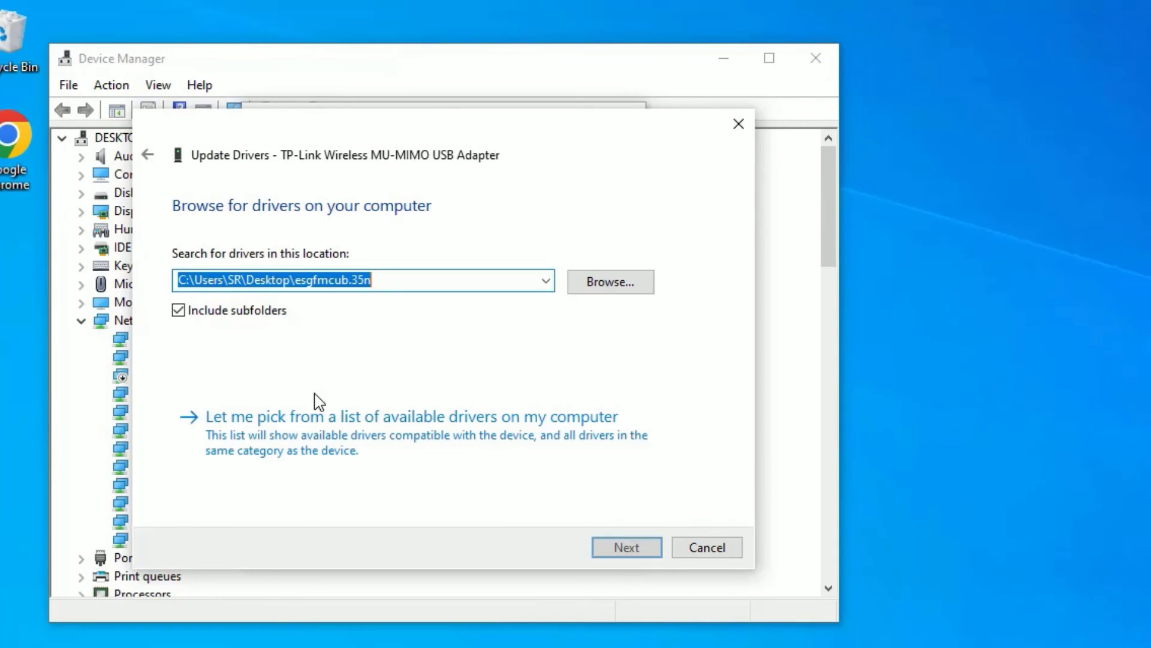
pyautogui.click(290, 450)
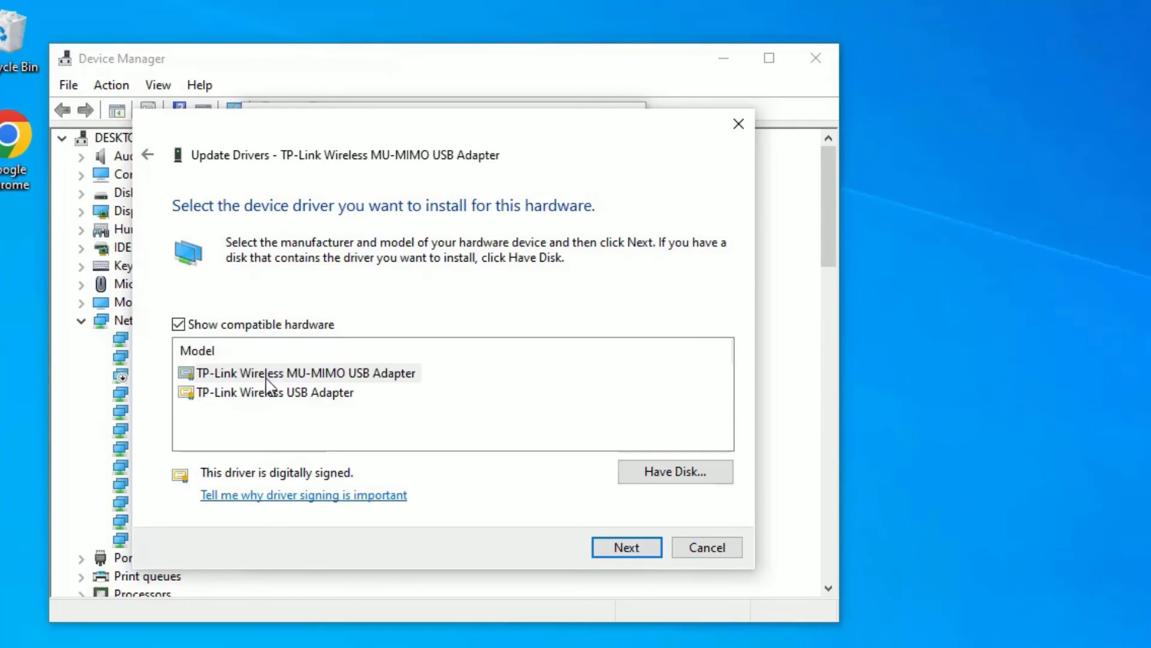
pyautogui.click(264, 378)
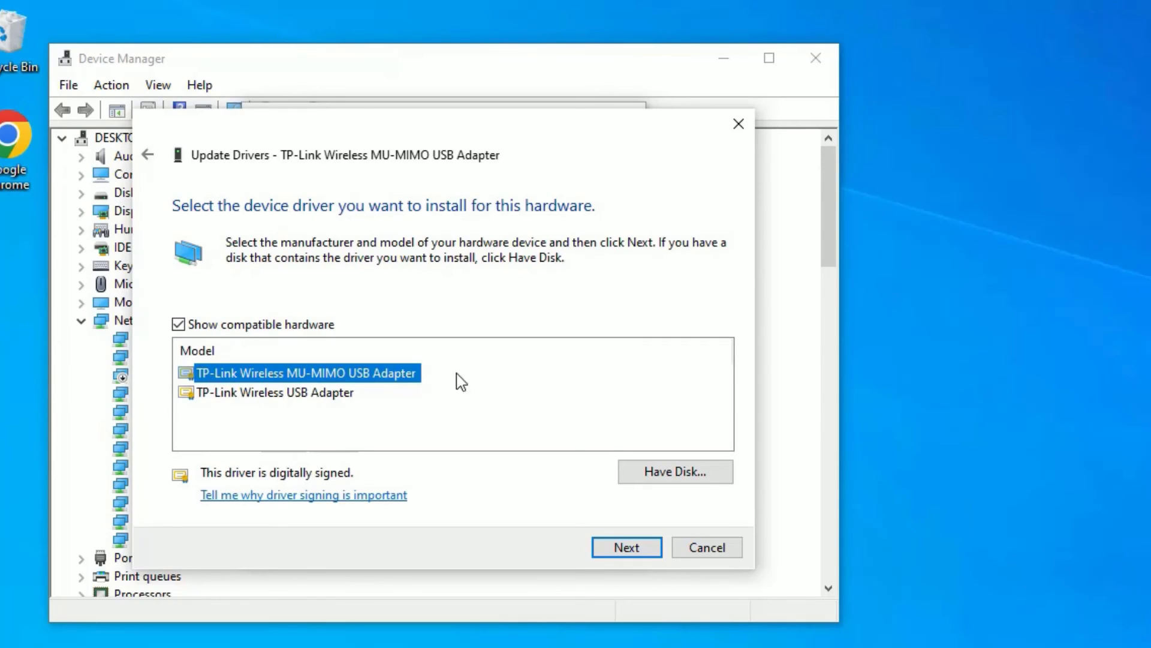
pyautogui.click(632, 548)
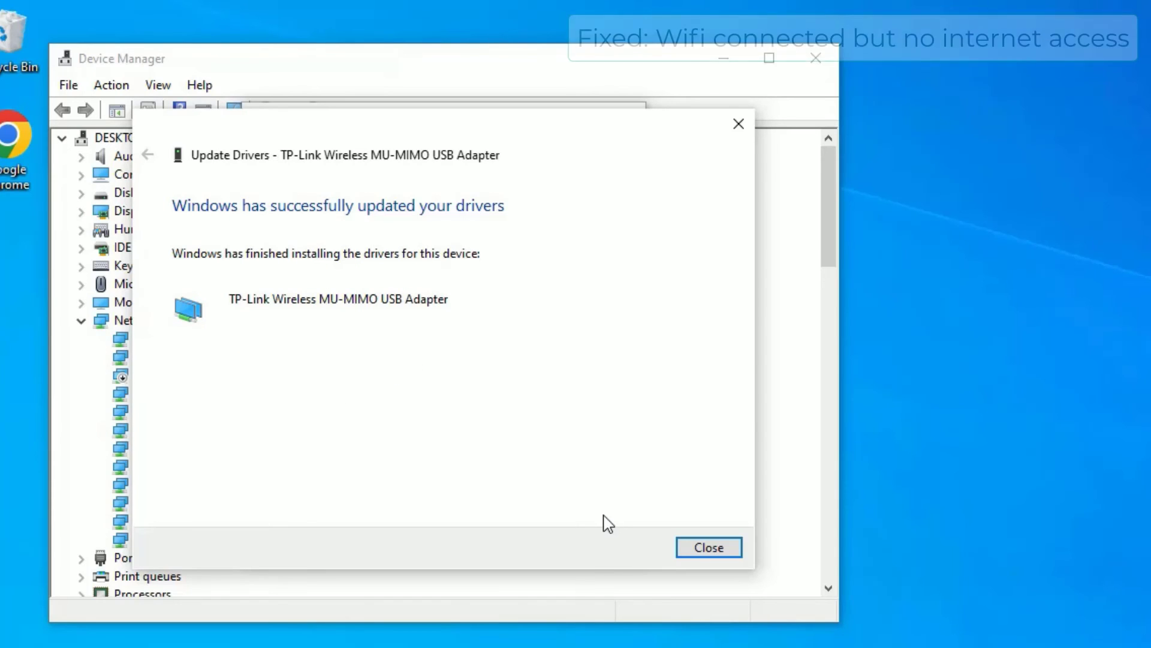
# Dismiss the wizard and properties, then scan for hardware changes
pyautogui.click(682, 547)
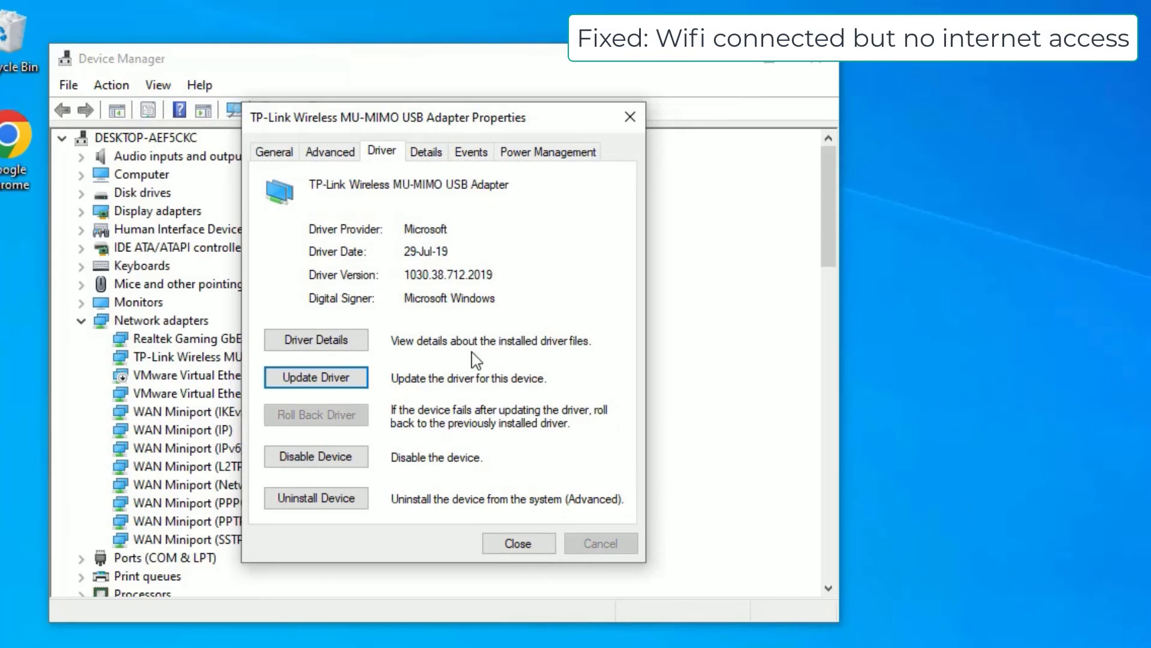
pyautogui.click(509, 546)
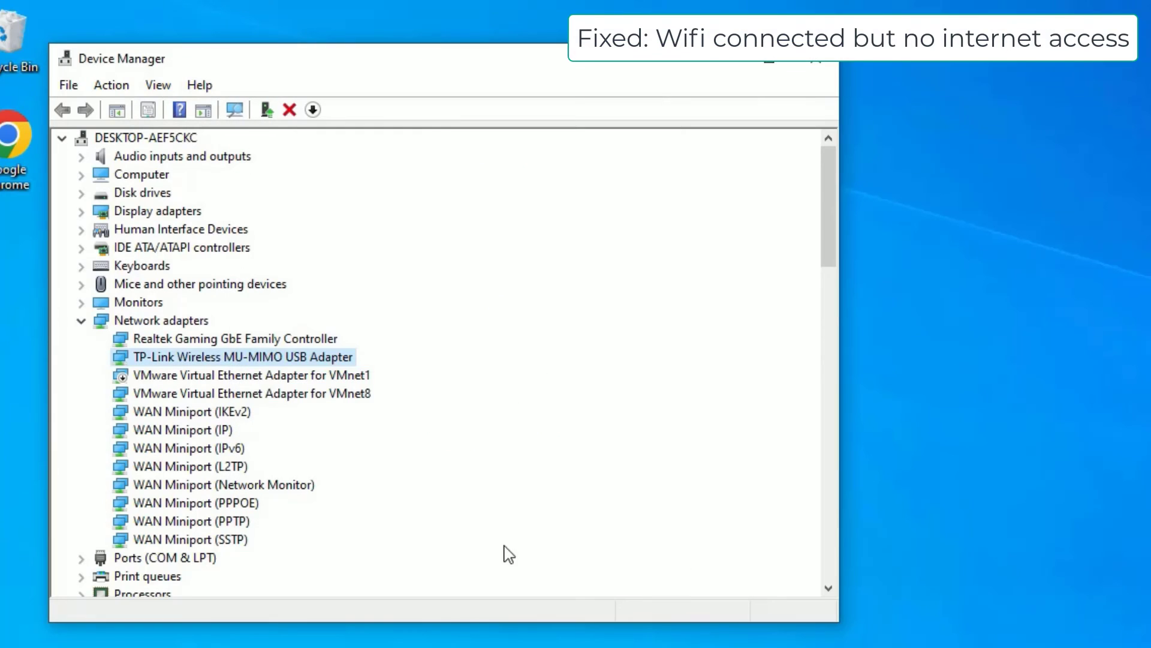
pyautogui.click(236, 110)
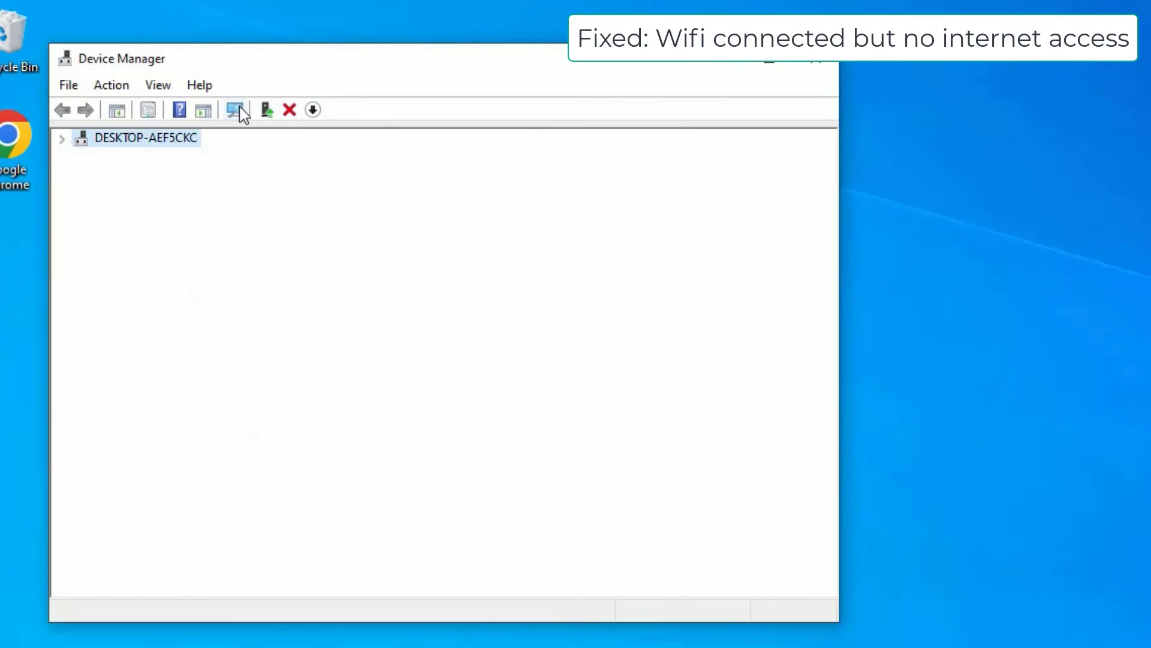
pyautogui.click(817, 72)
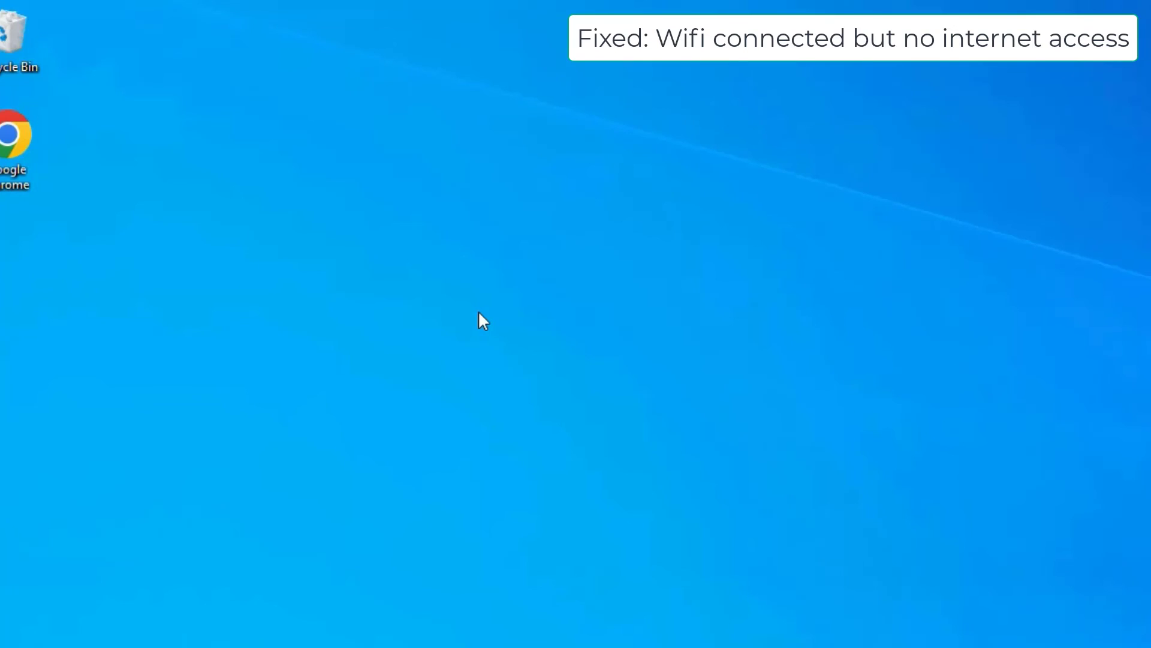